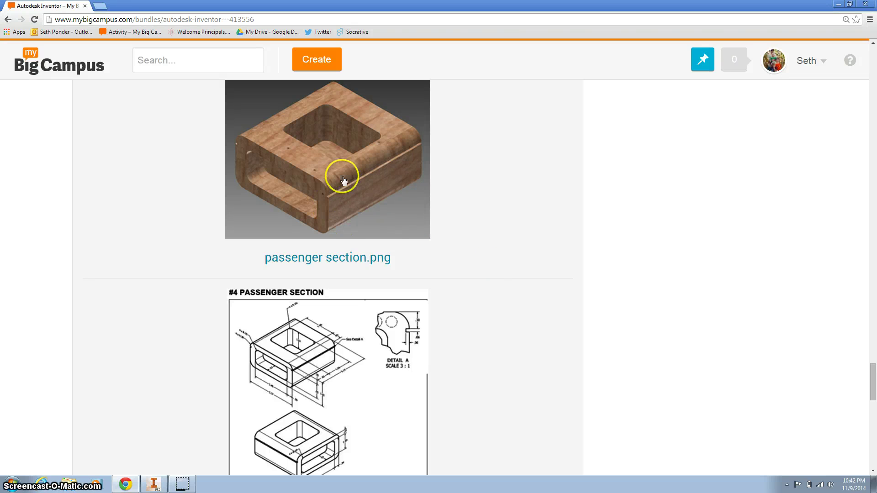
Step: View the enlarged #4 Passenger Section reference drawing, then switch to Inventor's Get Started page
scroll(368, 183, "down", 3)
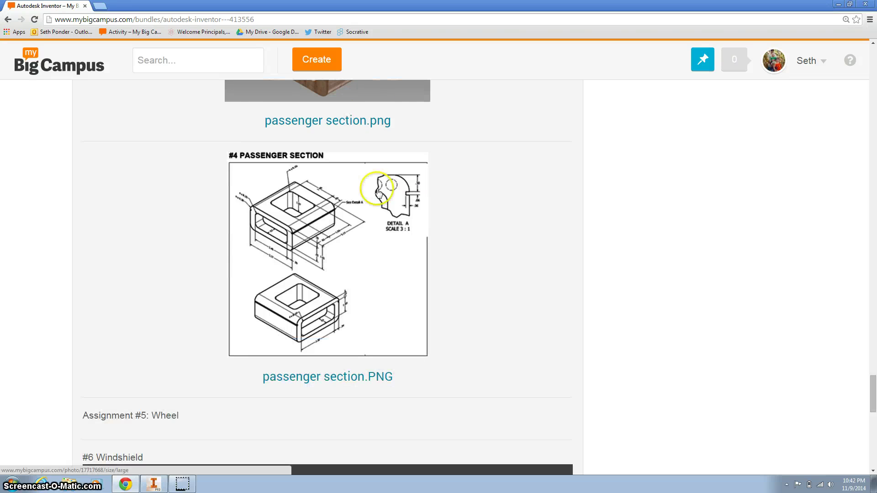
left_click(319, 248)
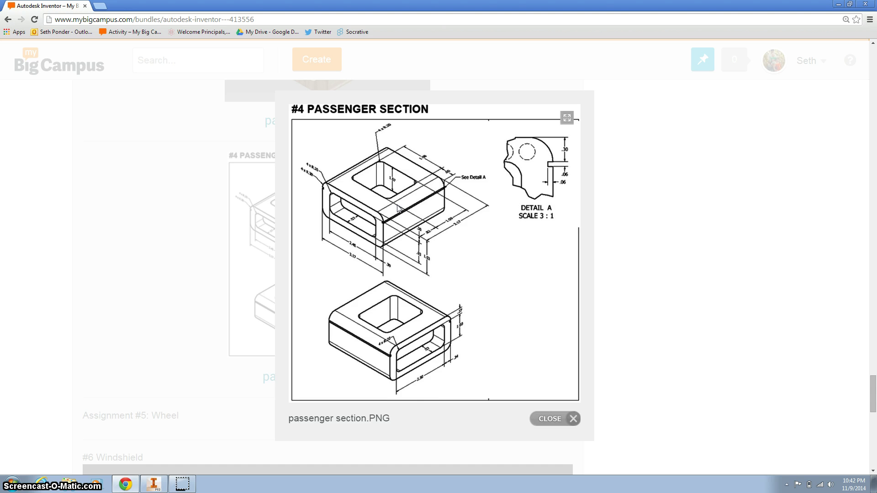
scroll(398, 209, "up", 2, "ctrl")
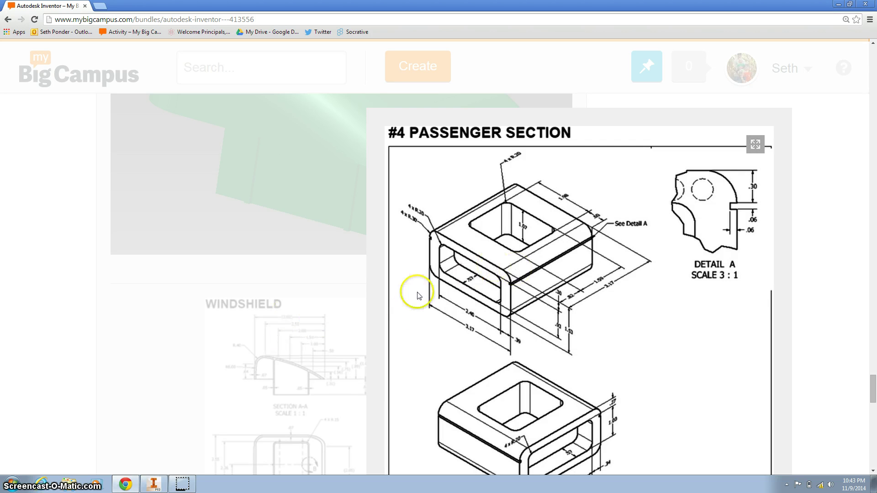
left_click(153, 485)
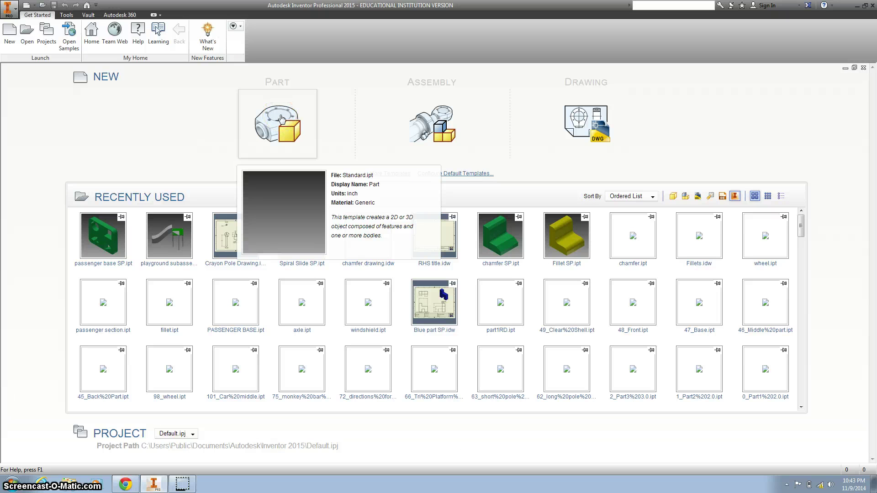
Step: Create a new standard part, Part1, and begin a 2D sketch
left_click(281, 119)
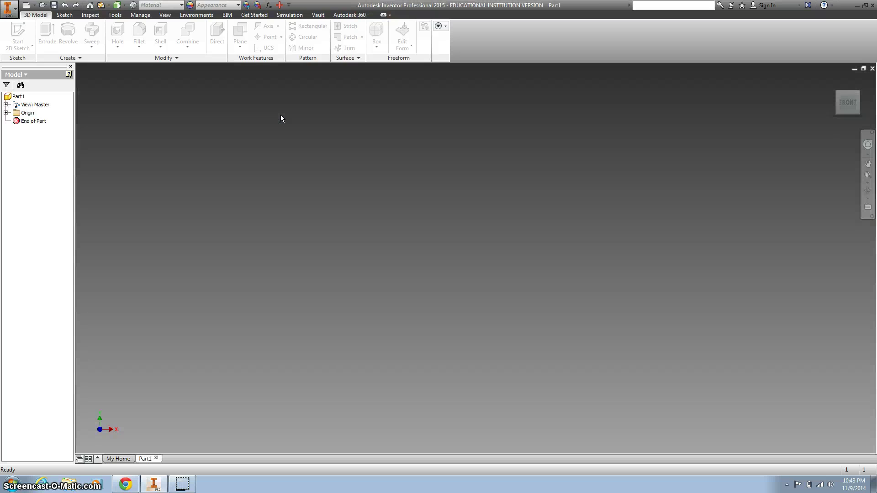
left_click(294, 118)
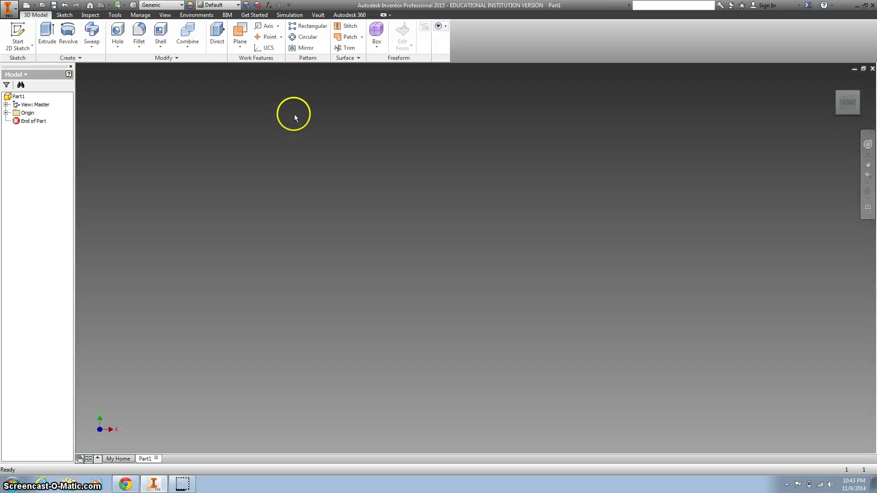
left_click(17, 31)
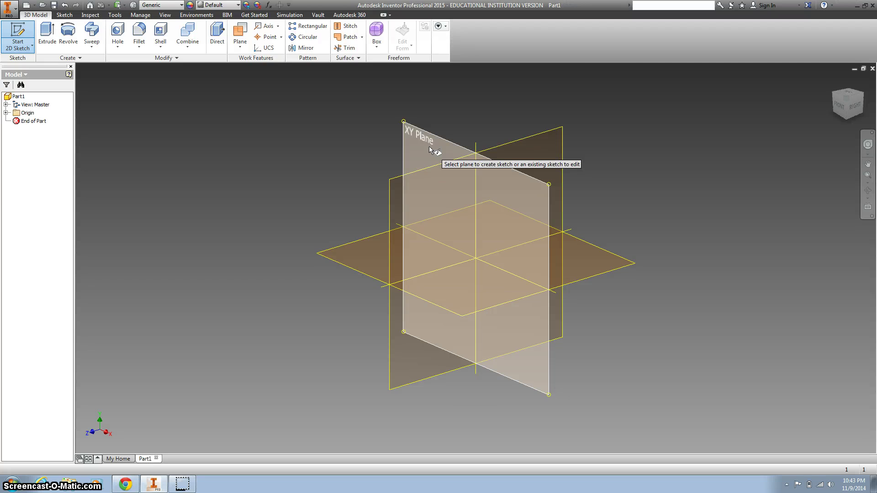
Step: On the XY plane, start a rectangle at the origin with a 3.17 in width
left_click(429, 146)
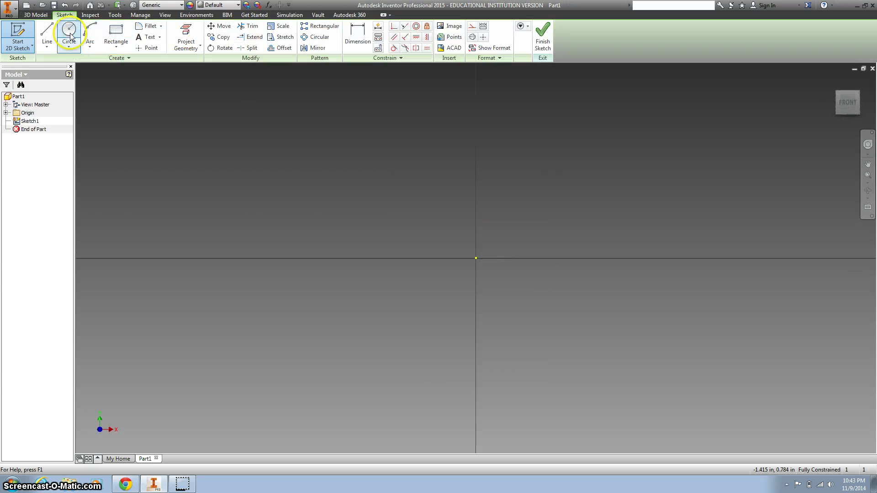
left_click(115, 33)
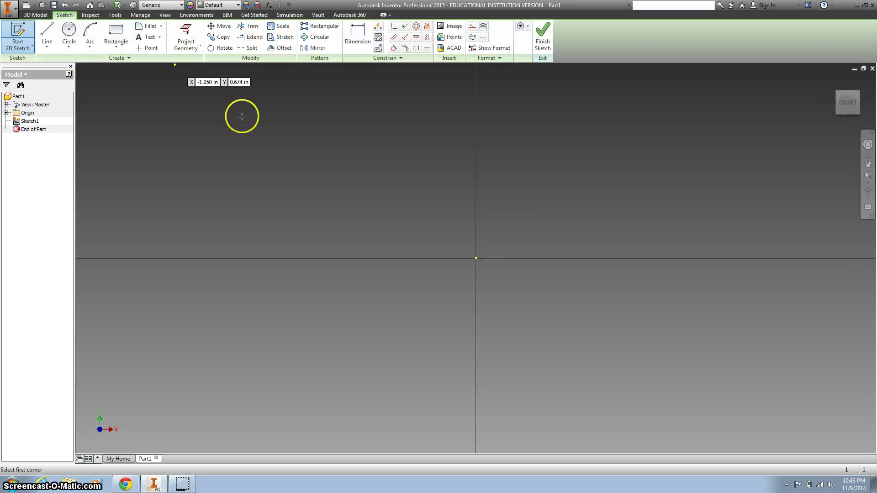
left_click(475, 257)
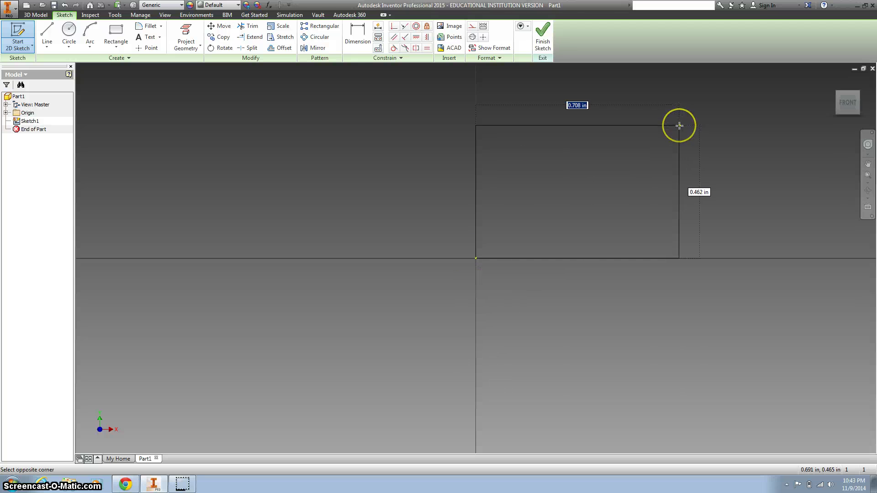
left_click(679, 125)
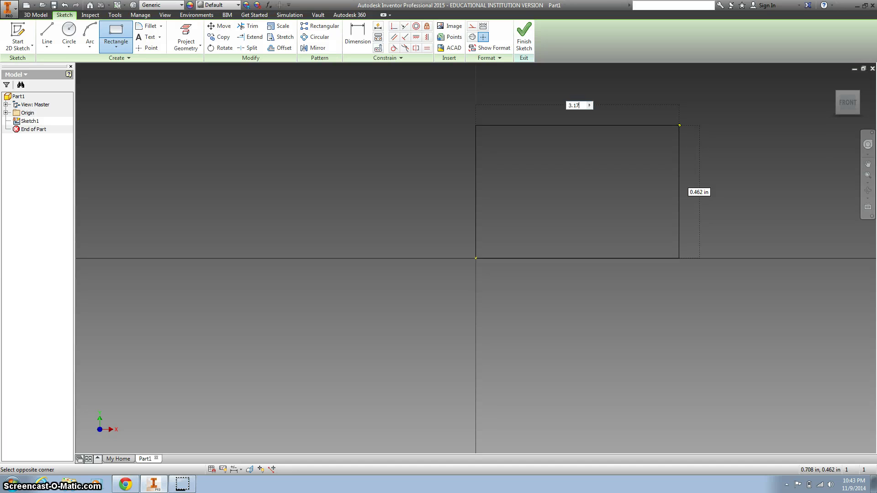
type("3.17")
key("Tab")
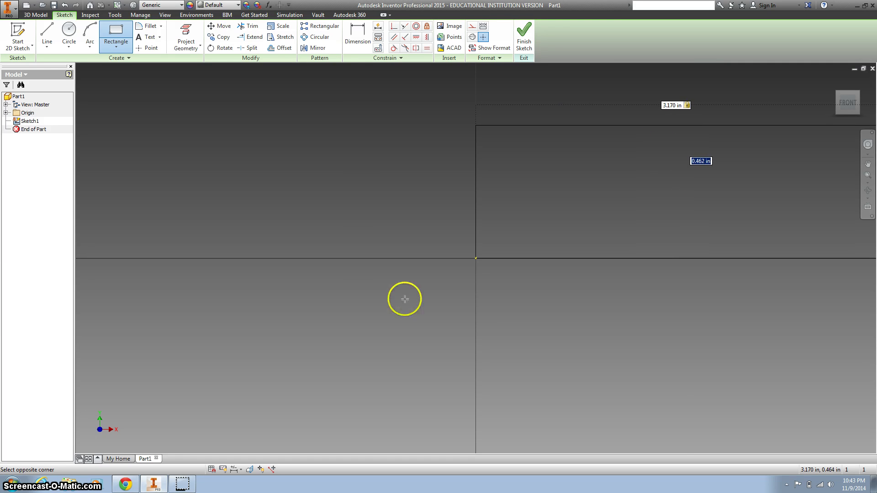
Step: Check the reference drawing, then complete the rectangle with a 1.53 in height
left_click(126, 484)
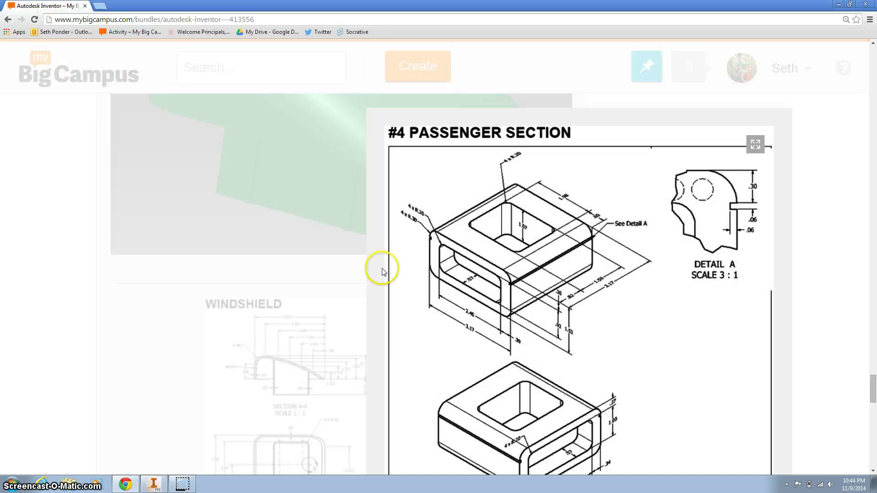
left_click(166, 479)
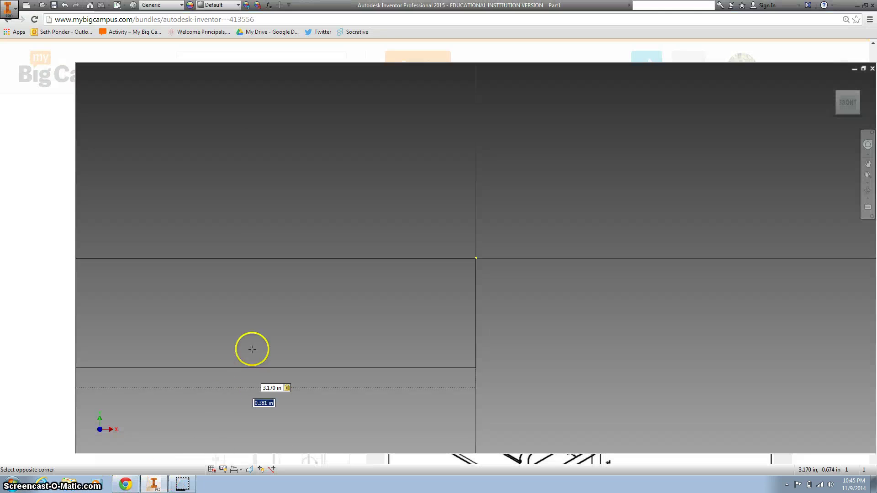
scroll(323, 203, "down", 4)
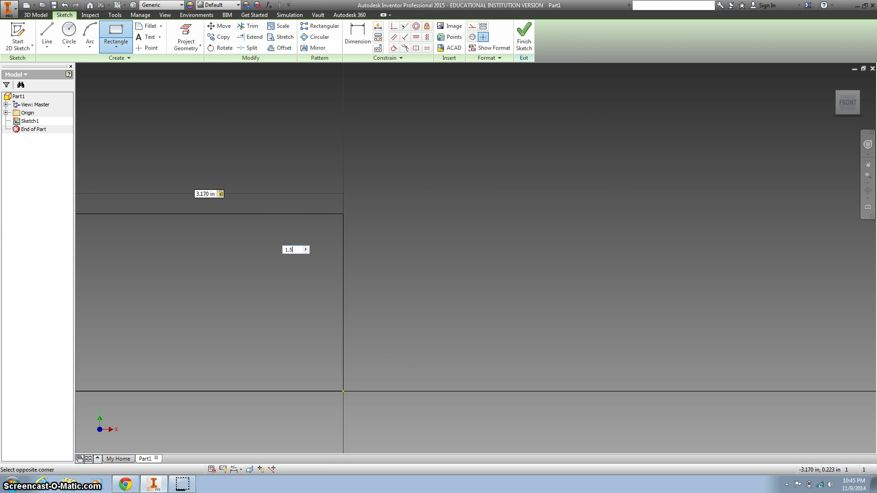
key("Escape")
left_click(868, 163)
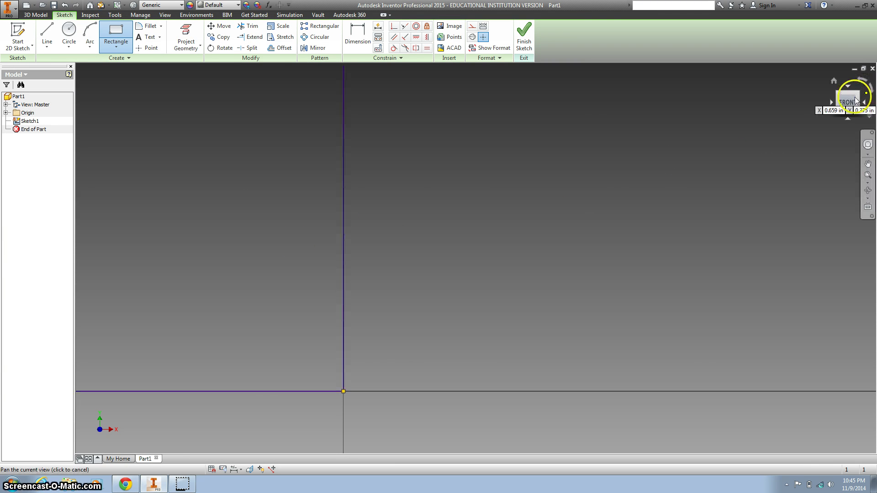
scroll(818, 110, "up", 3)
key("Escape")
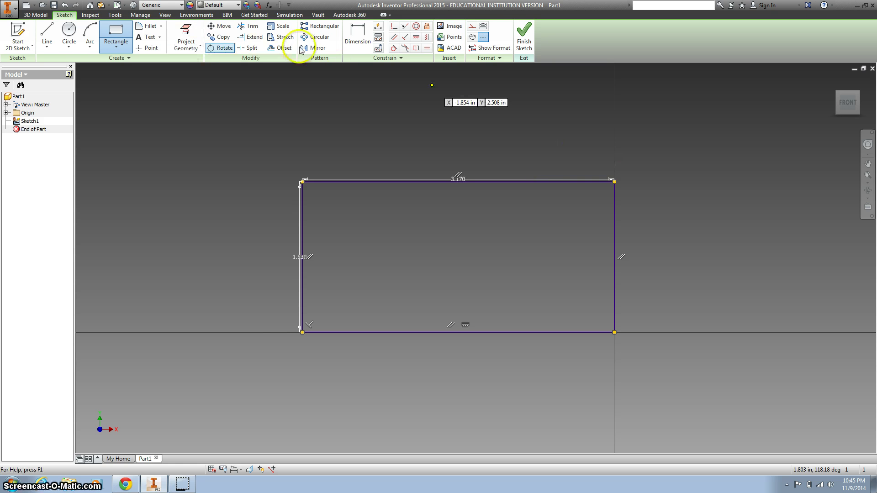
Step: Finish the sketch and extrude the rectangle 3.17 in, direction flipped, into a solid block
left_click(525, 40)
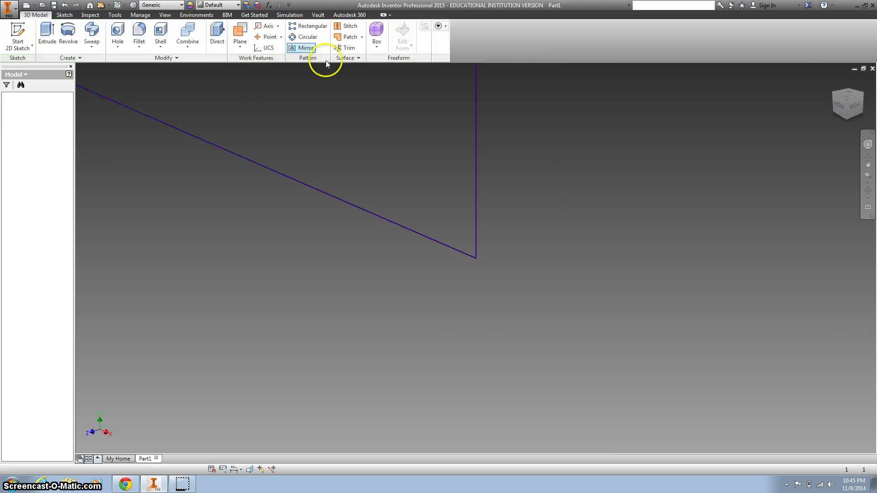
left_click(830, 84)
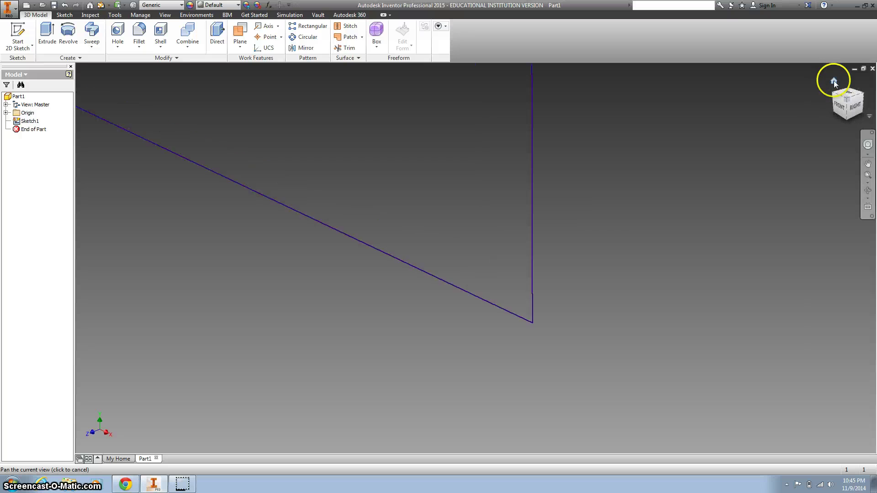
left_click(50, 31)
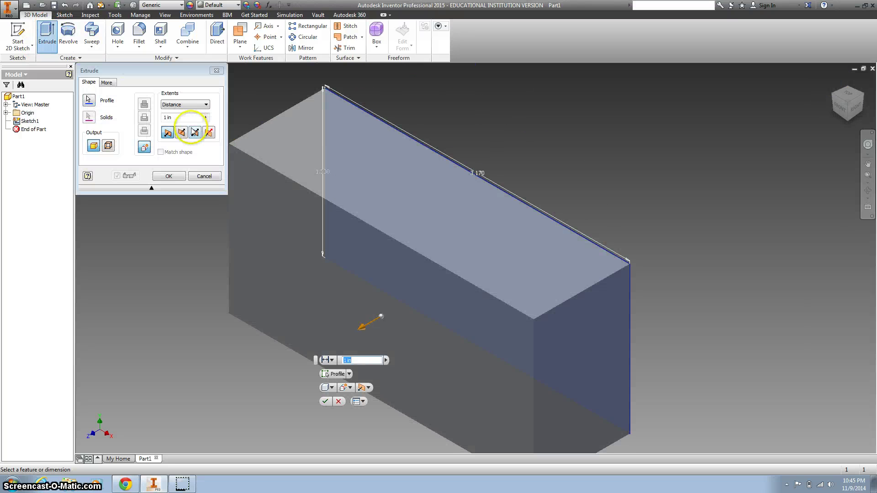
left_click(181, 132)
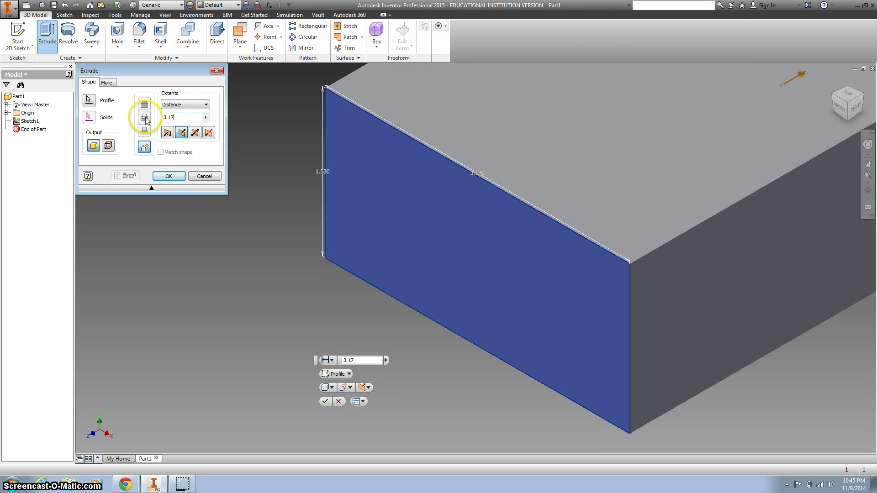
key("Return")
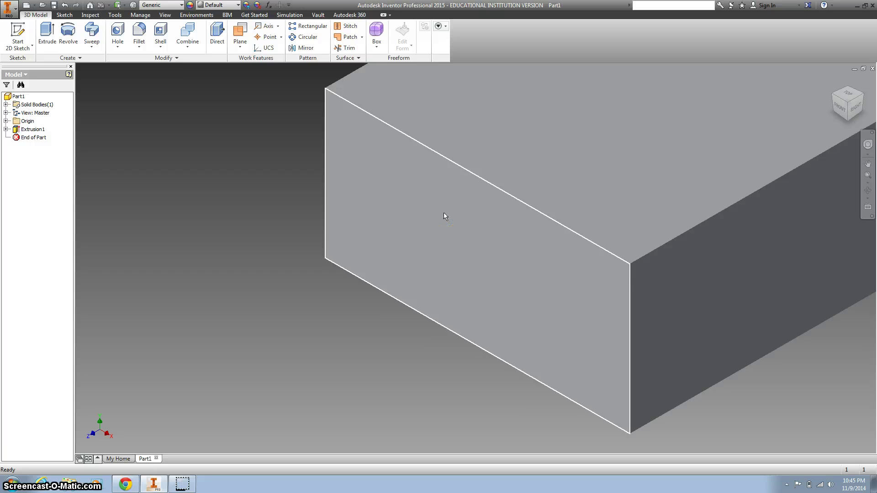
Step: Start a sketch on the block's front face and project the face outline into it
left_click(444, 214)
left_click(482, 206)
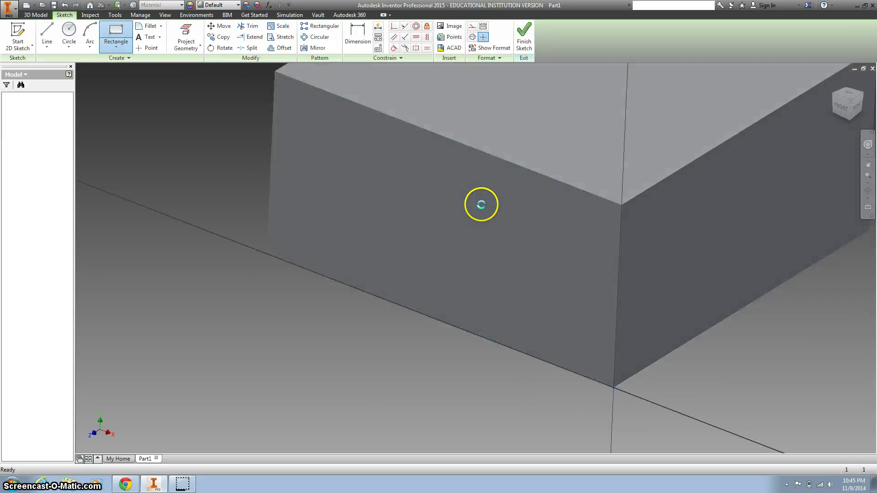
mouse_move(276, 138)
middle_mouse_down()
mouse_move(452, 260)
mouse_move(445, 256)
middle_mouse_up()
left_click(184, 36)
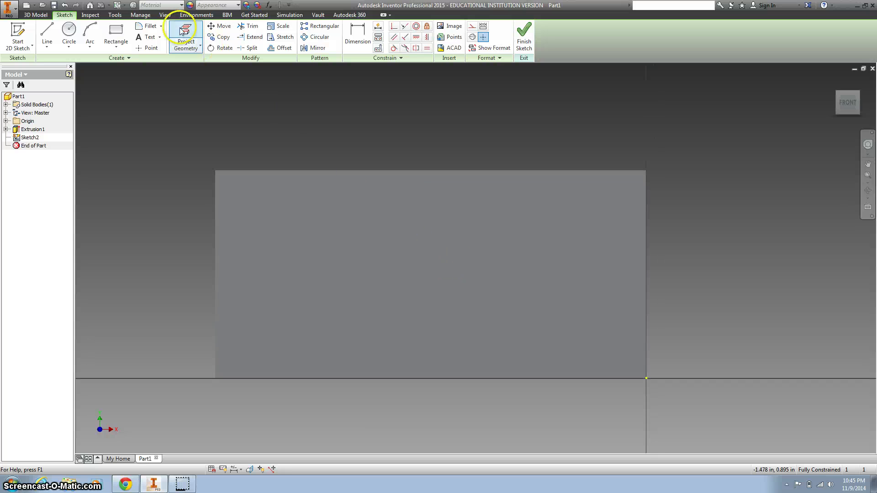
left_click(383, 262)
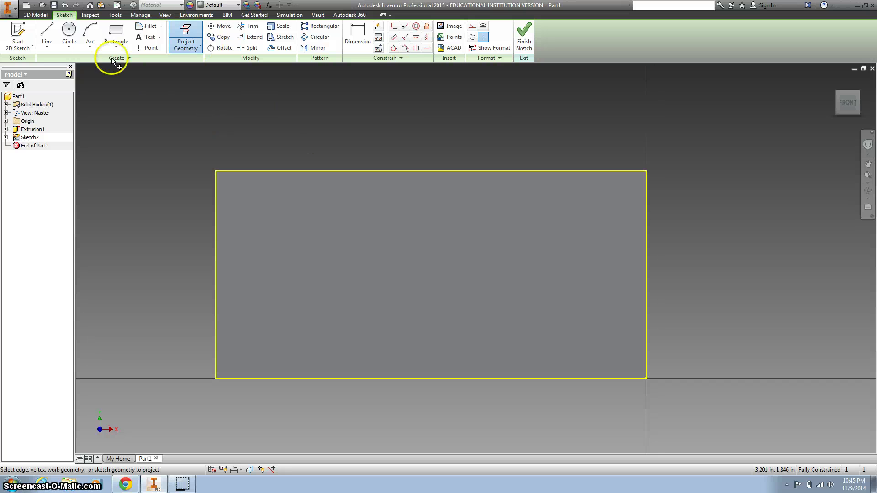
Step: Draw a 2.400 by .930 in rectangle on the face
key("r")
left_click(282, 216)
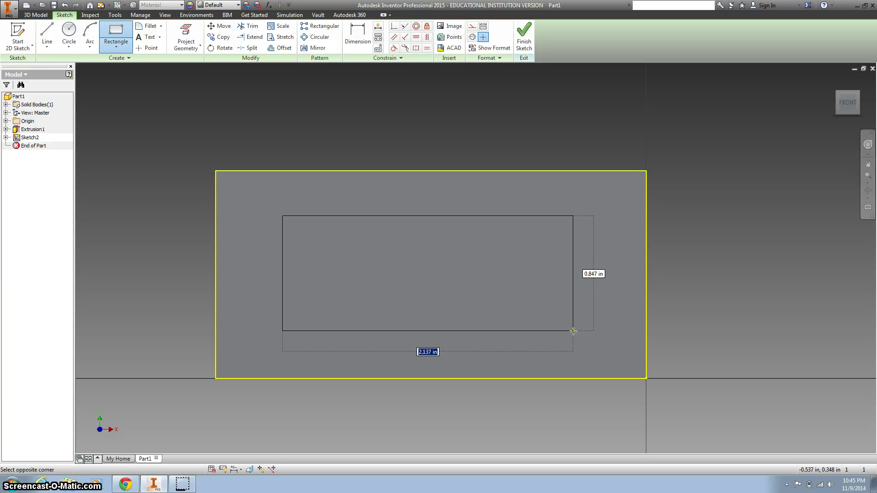
type("2.4")
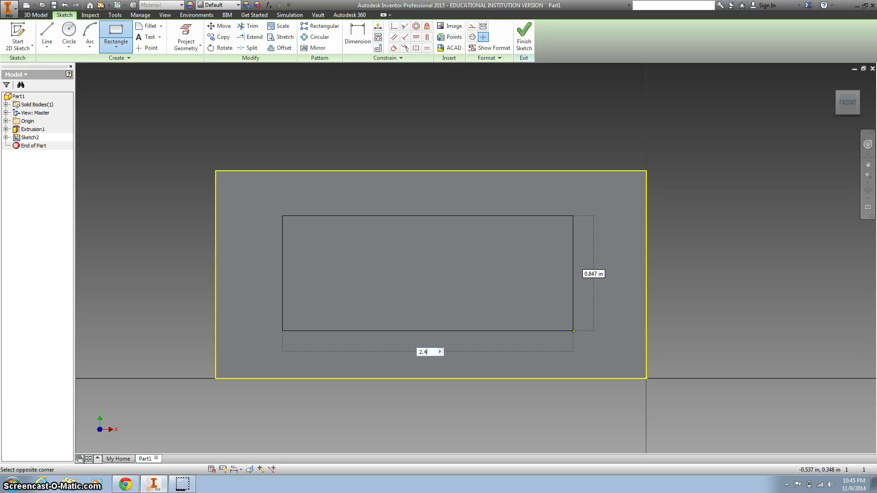
key("Tab")
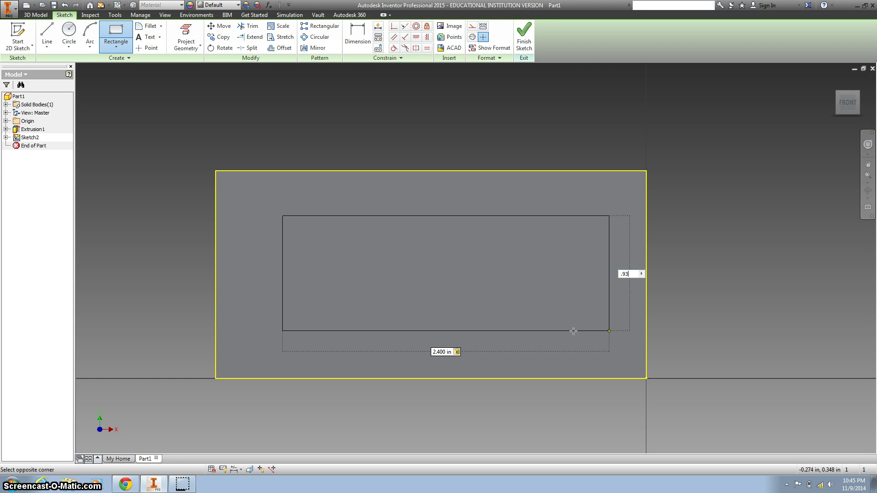
key("Return")
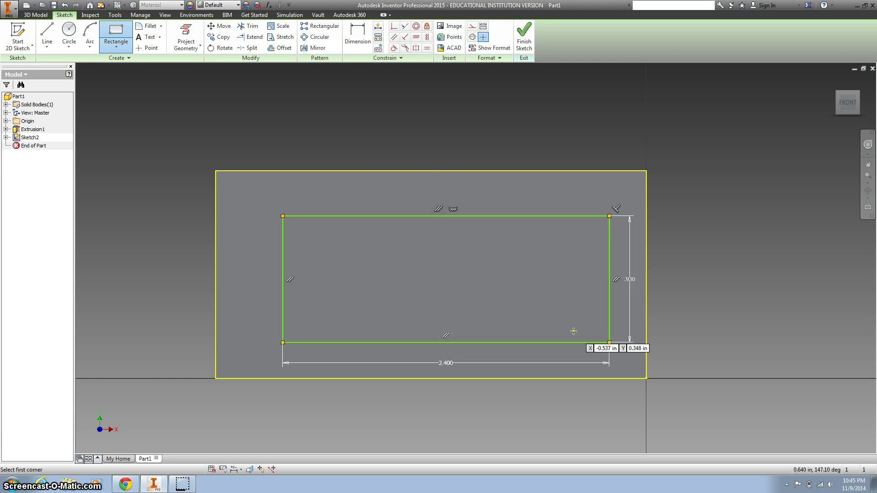
Step: Dimension the rectangle's top gap to the face edge as .300 and its right gap as .390
left_click(362, 50)
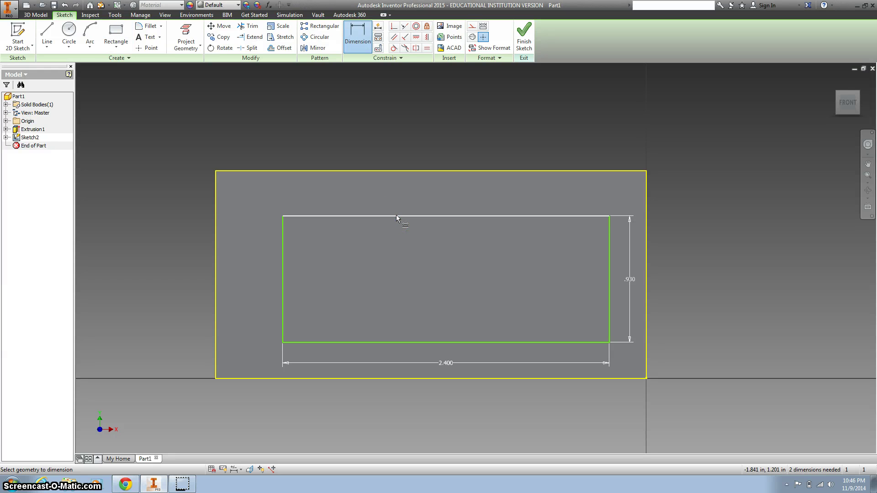
left_click(396, 216)
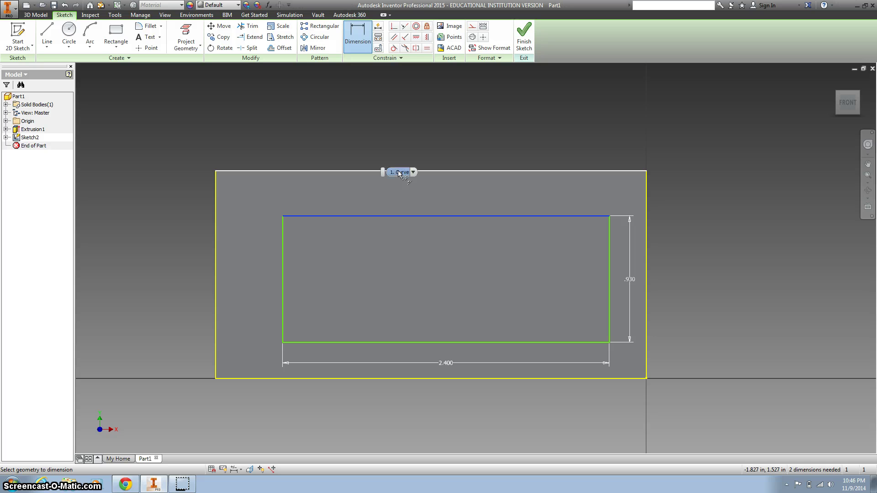
left_click(448, 172)
left_click(428, 193)
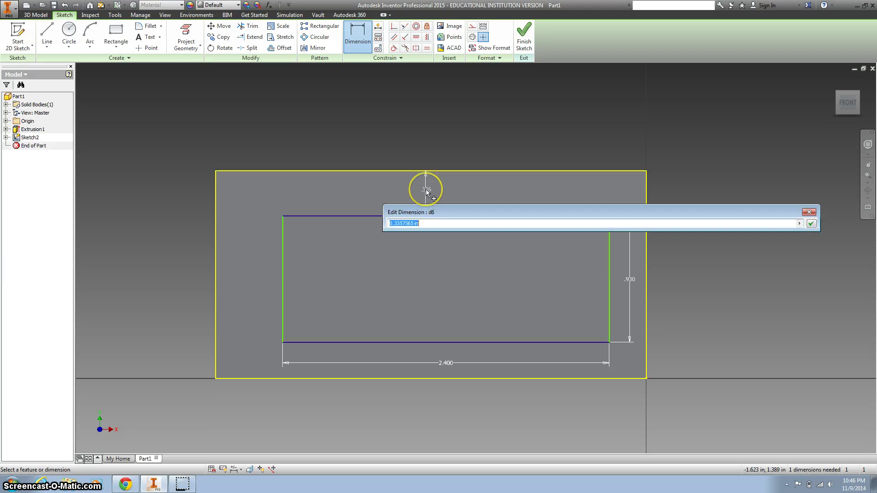
key("Return")
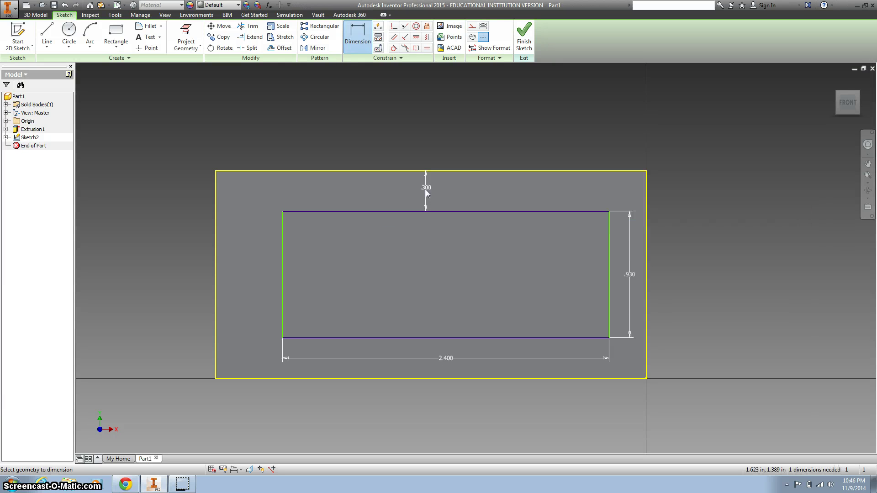
left_click(395, 83)
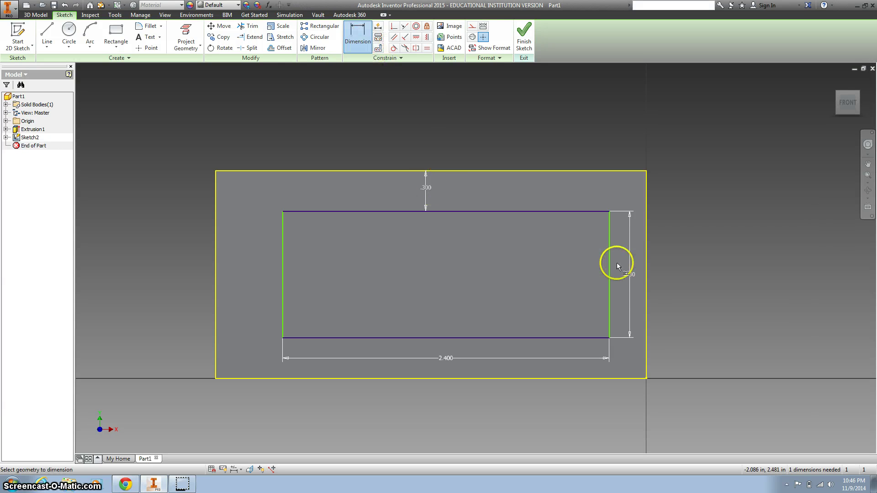
left_click(612, 256)
left_click_drag(612, 255, 648, 261)
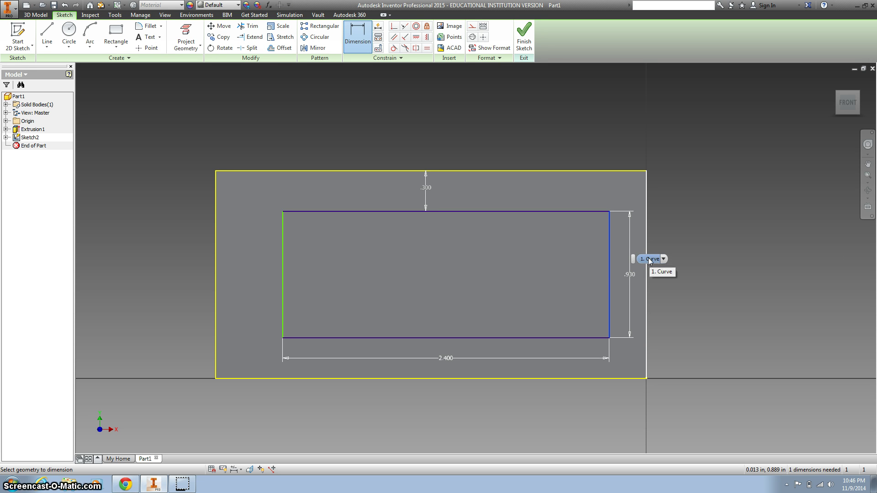
left_click_drag(646, 259, 633, 302)
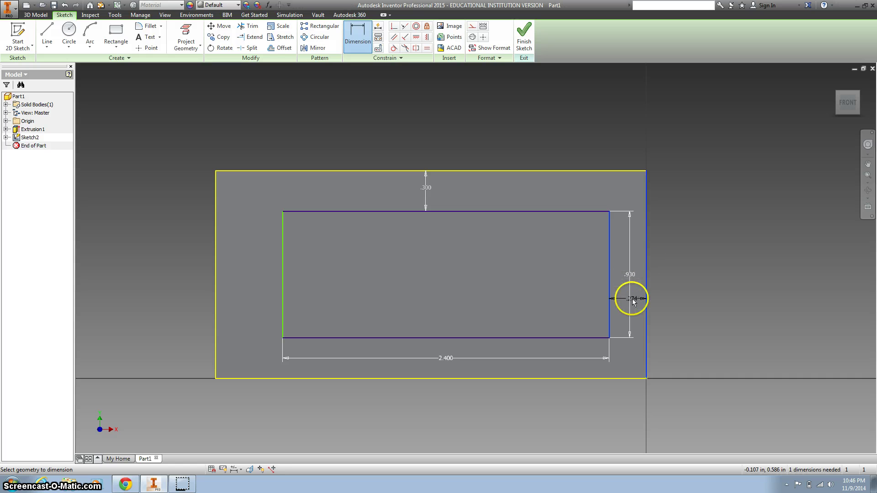
left_click(620, 411)
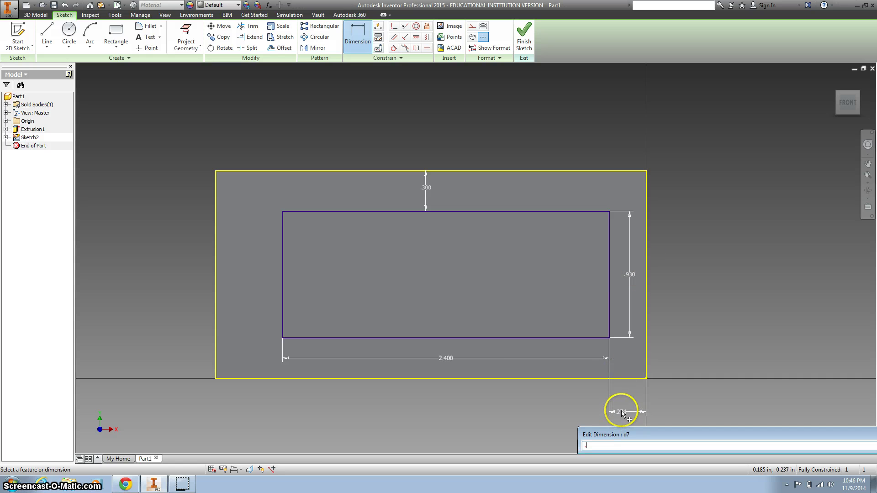
type(".39")
key("Return")
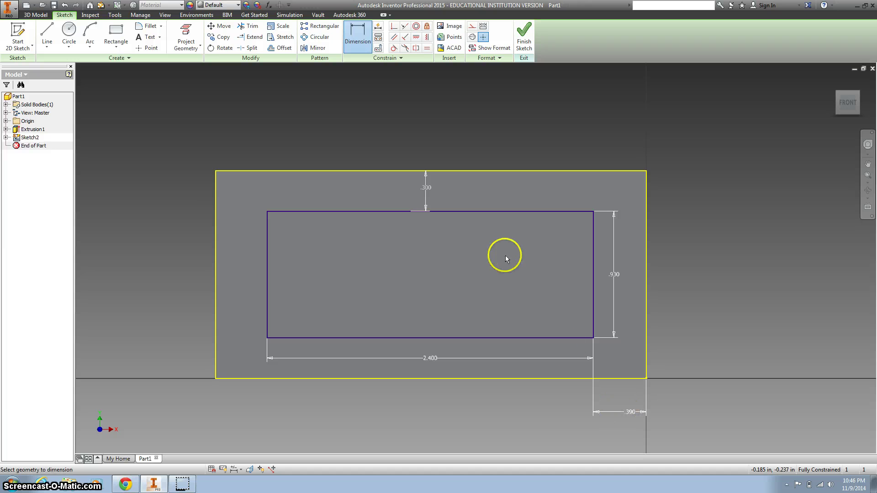
Step: Finish the sketch and cut the inner rectangle .57 in deep into the block
left_click(525, 40)
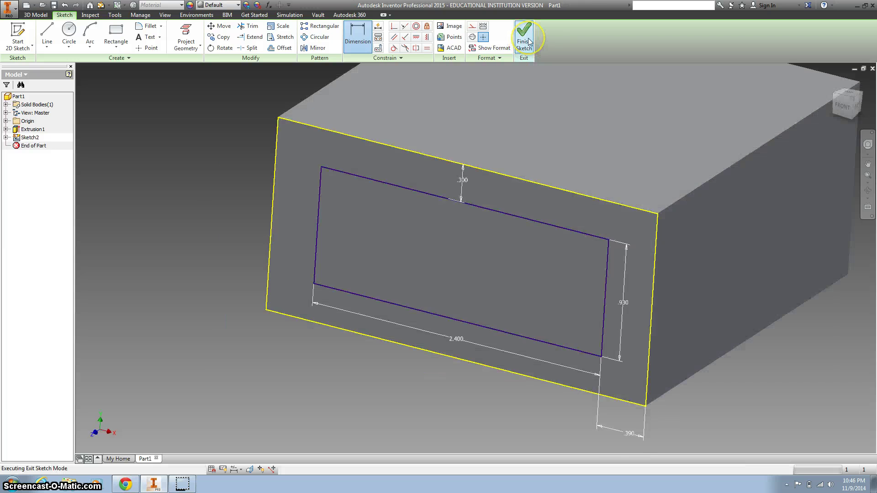
left_click(40, 32)
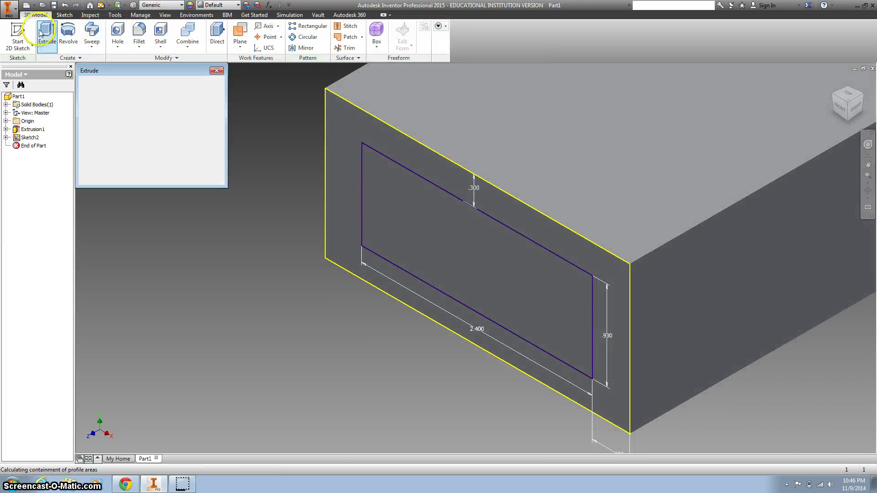
left_click(418, 211)
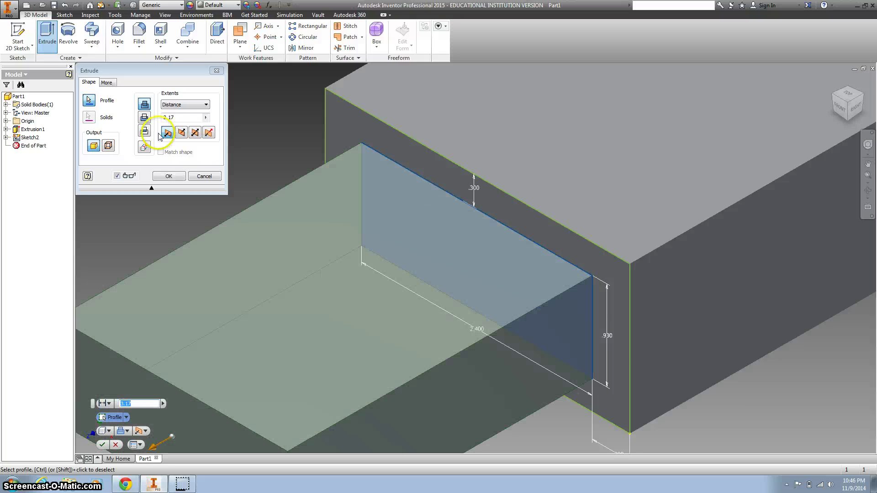
left_click(181, 132)
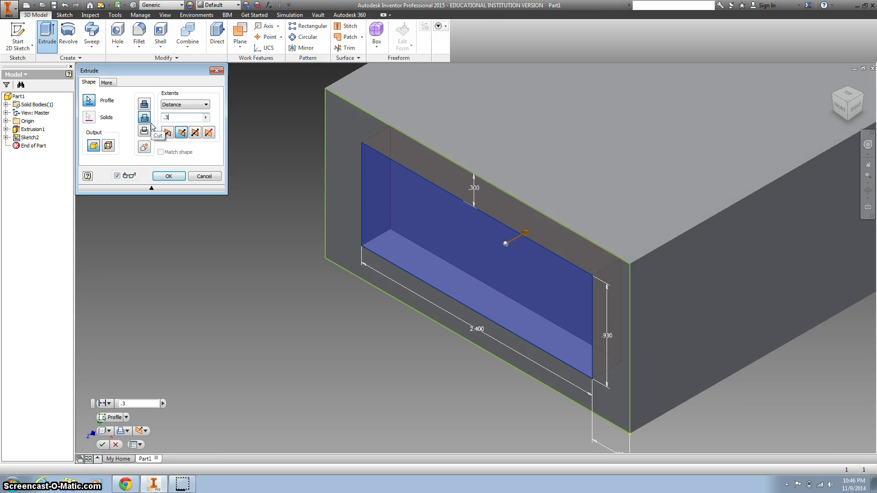
key("BackSpace")
type("57")
key("Return")
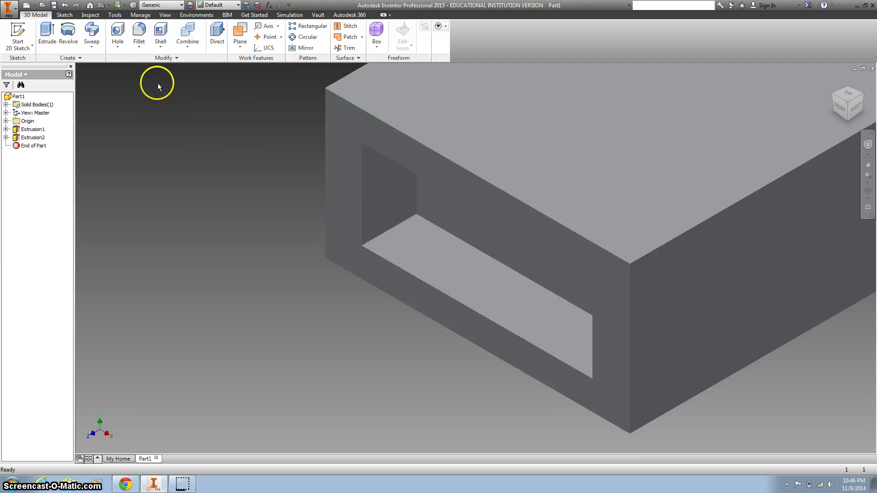
Step: Fillet the block's four long outer edges with a .3 radius
left_click(139, 32)
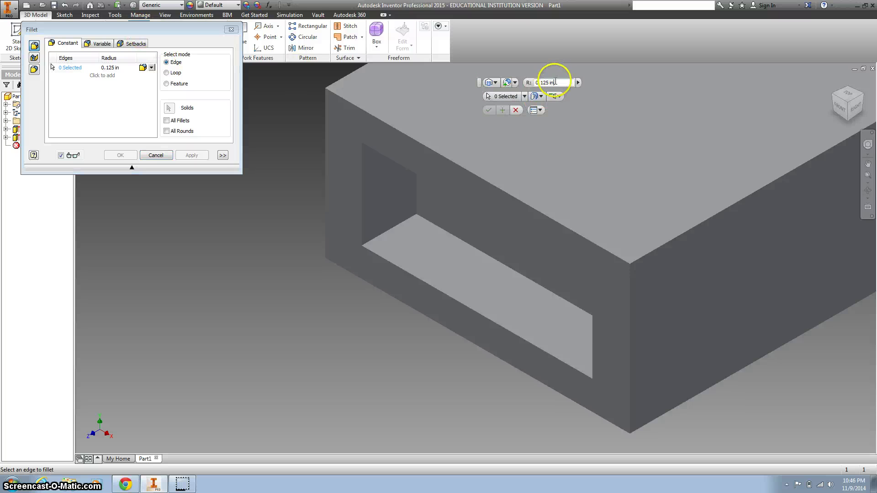
left_click_drag(555, 82, 534, 83)
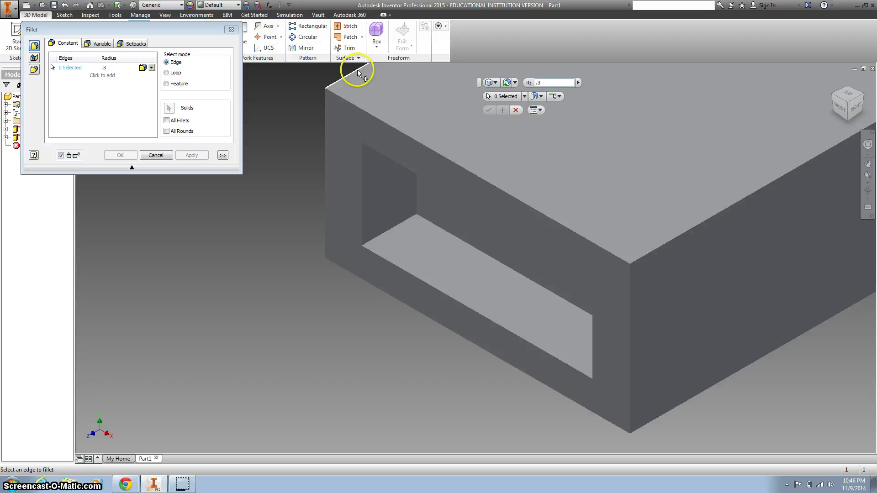
left_click(370, 78)
left_click(676, 241)
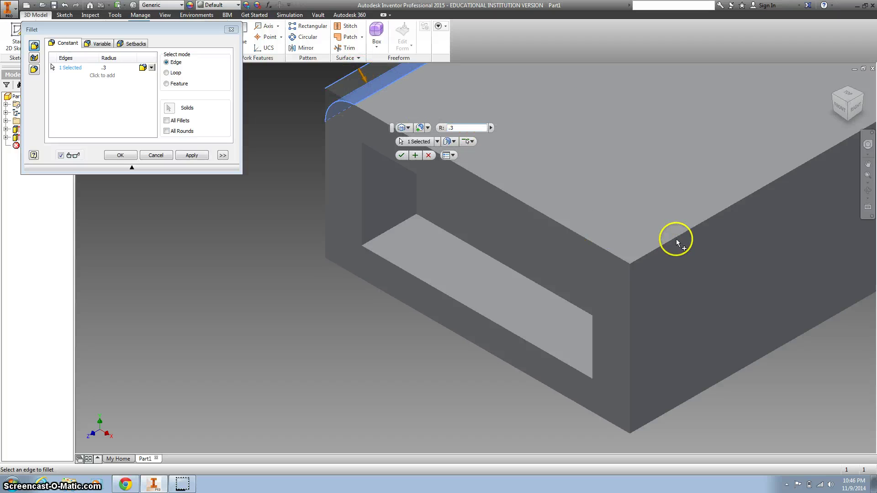
left_click(687, 402)
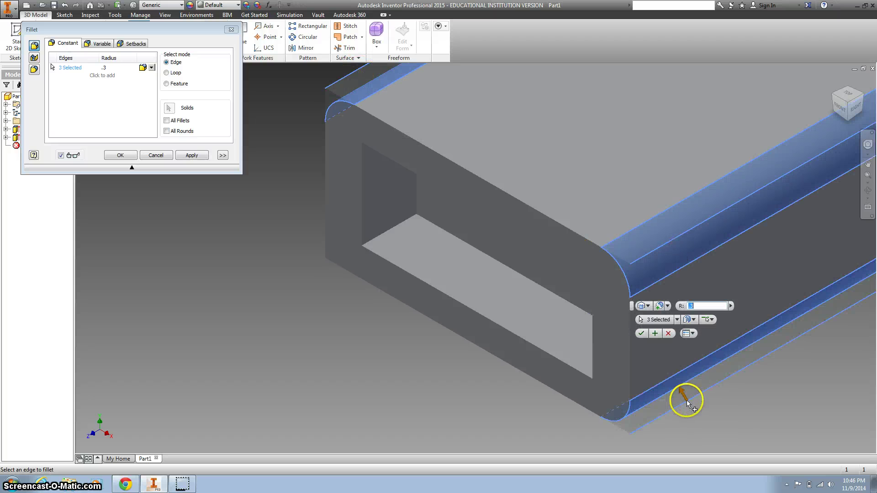
left_click(835, 112)
left_click(835, 112)
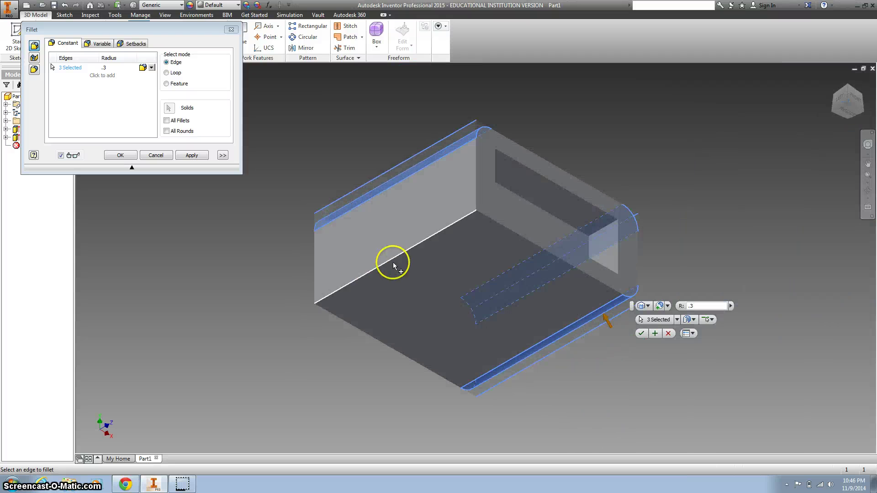
left_click(401, 252)
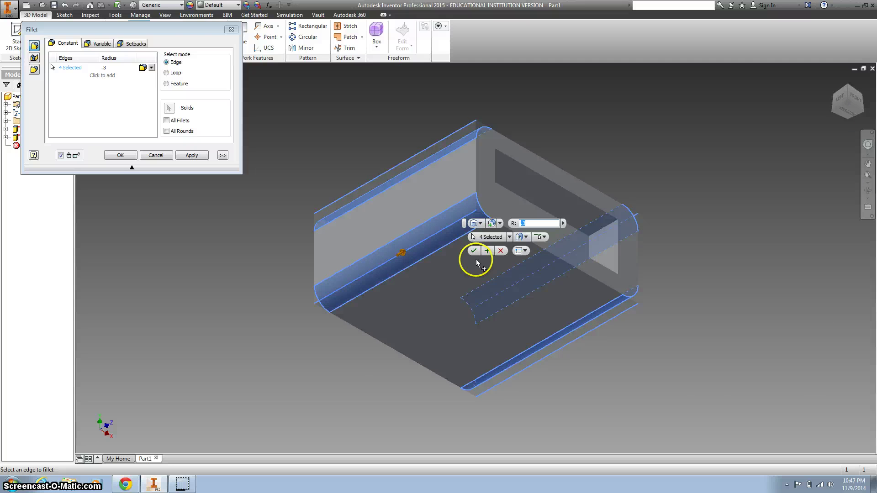
key("Return")
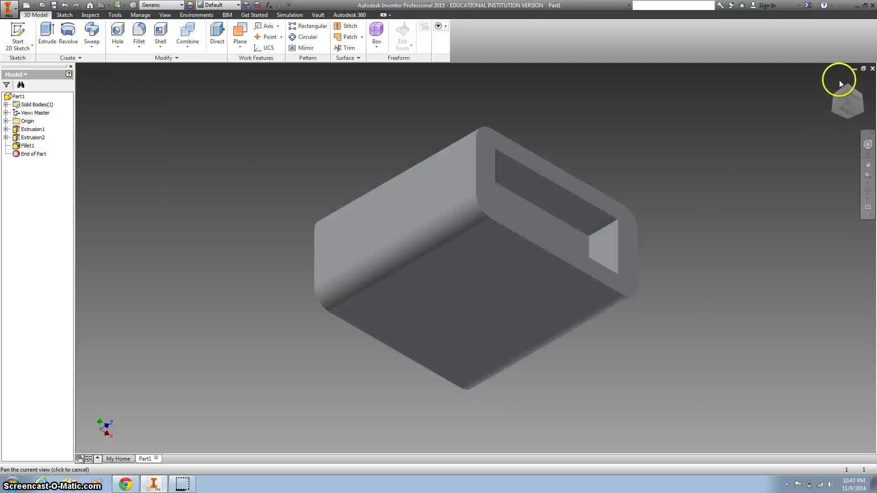
Step: Fillet the pocket's four inner corner edges with a .2 radius
left_click(835, 80)
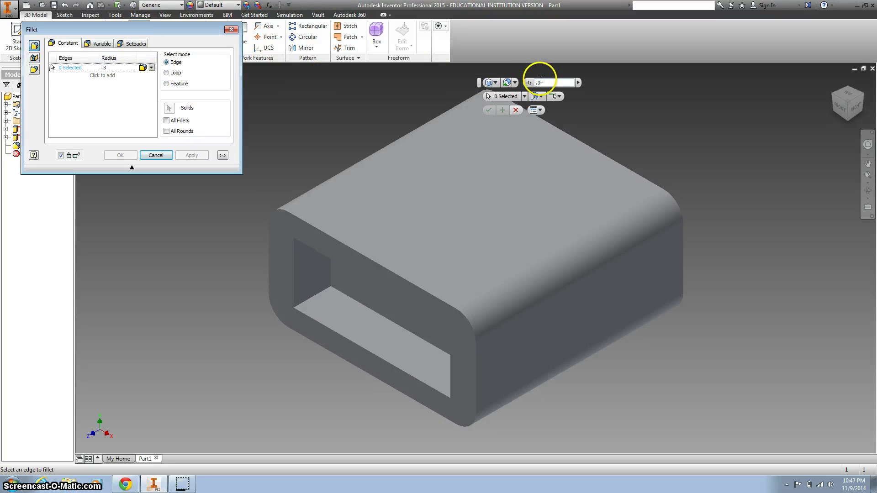
left_click_drag(540, 81, 553, 83)
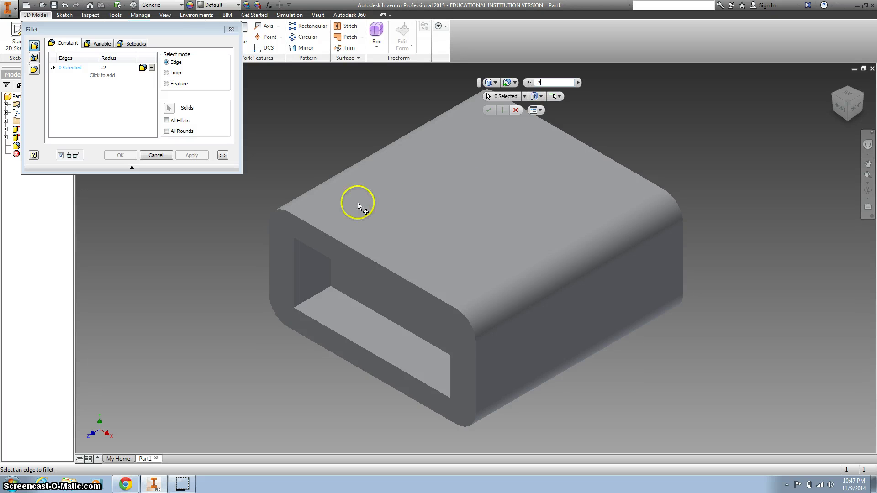
left_click(310, 300)
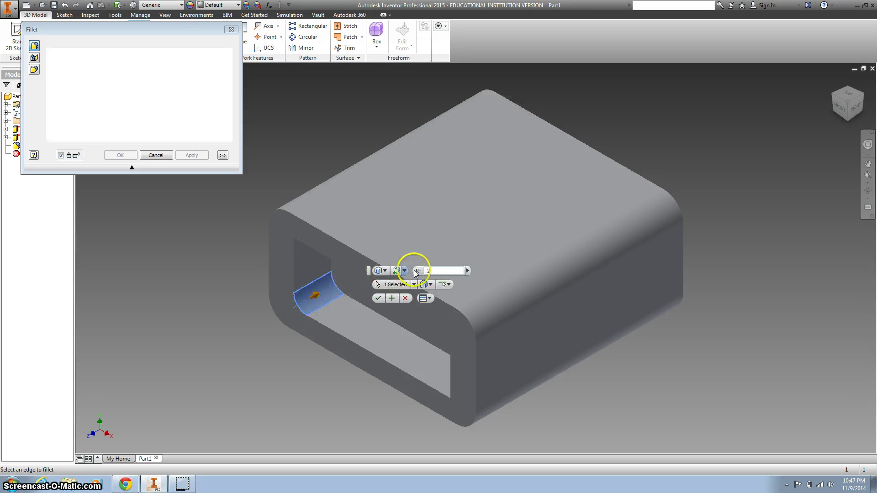
left_click(833, 82)
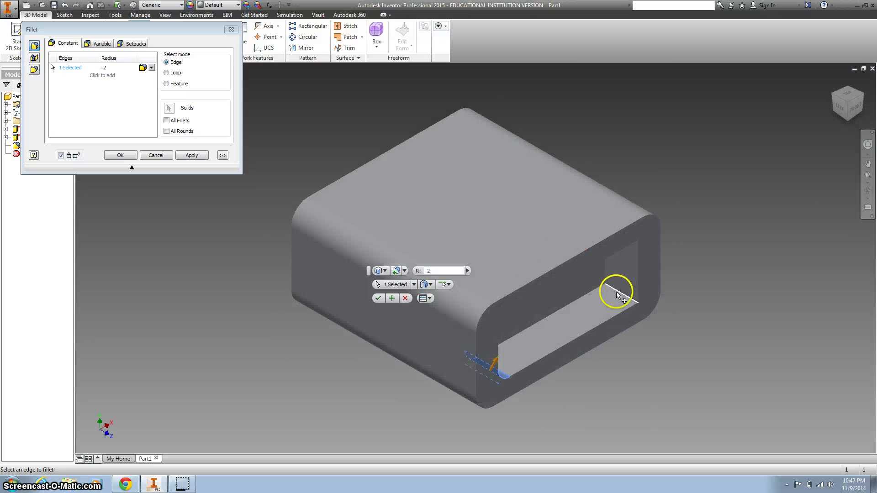
left_click(616, 292)
left_click(848, 120)
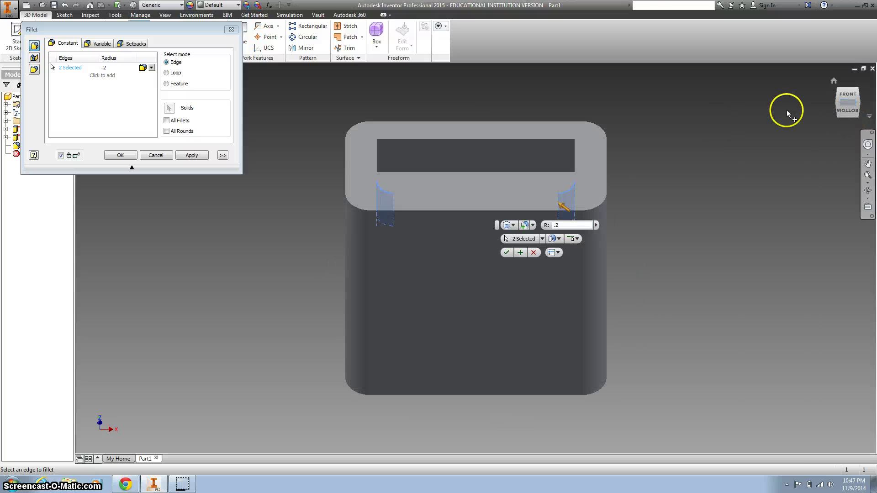
left_click(840, 107)
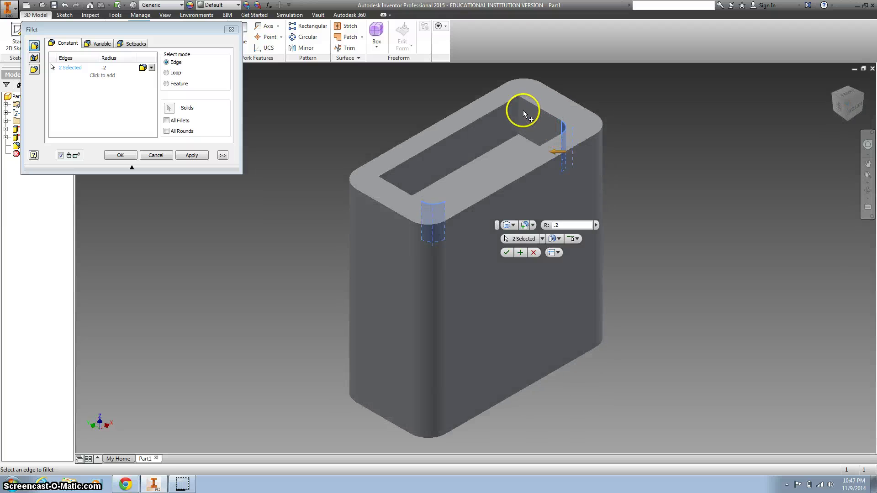
left_click(519, 114)
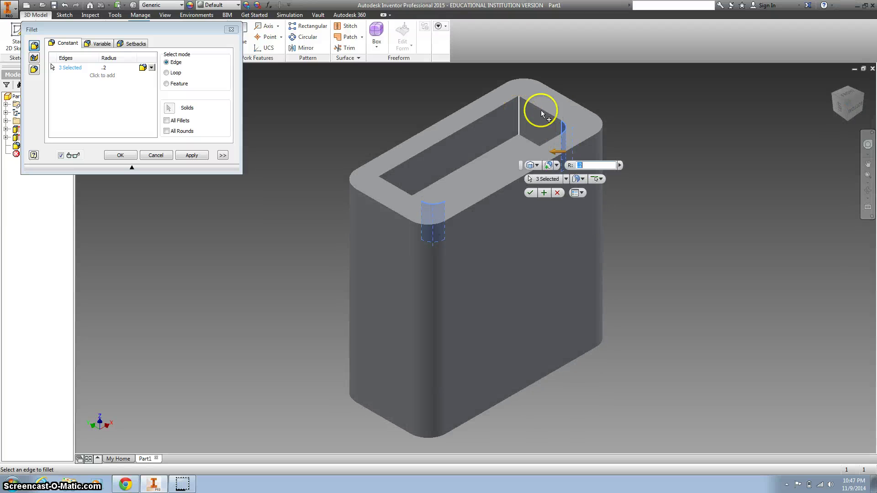
left_click(863, 97)
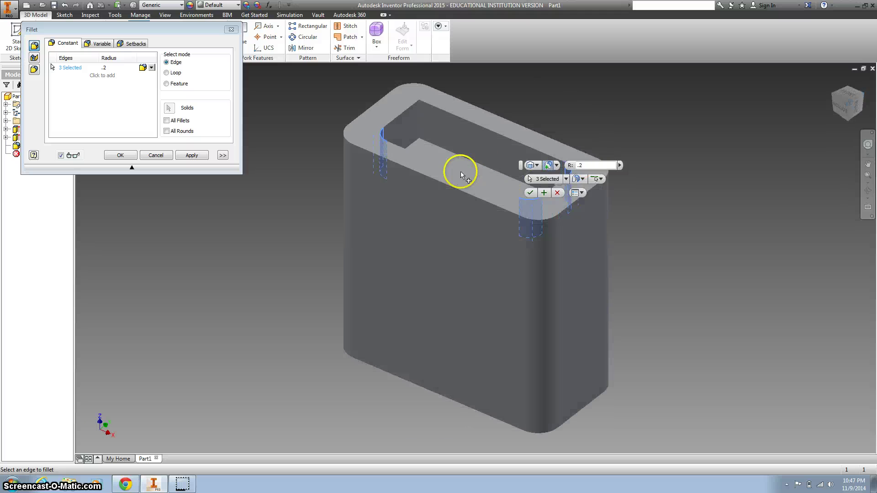
left_click(434, 113)
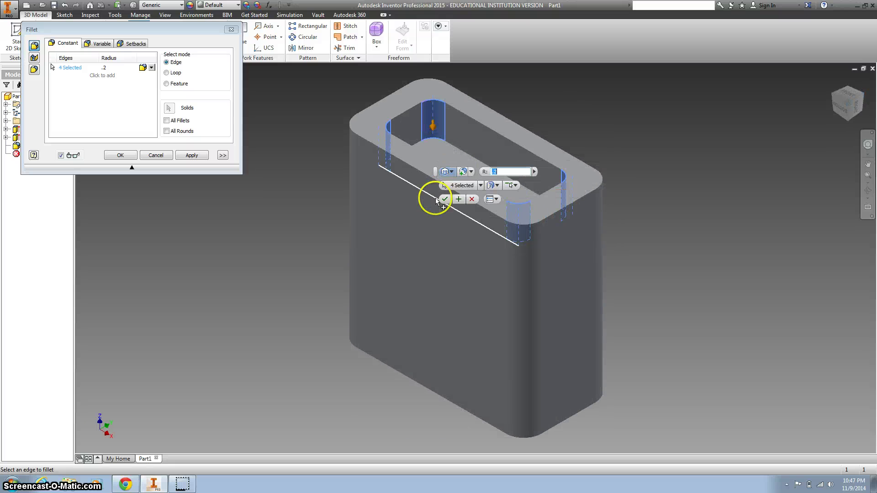
left_click(445, 199)
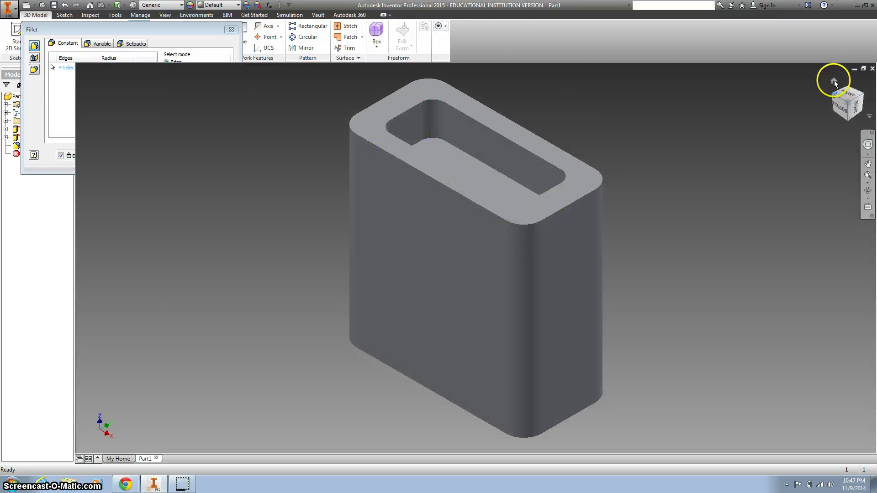
left_click(833, 81)
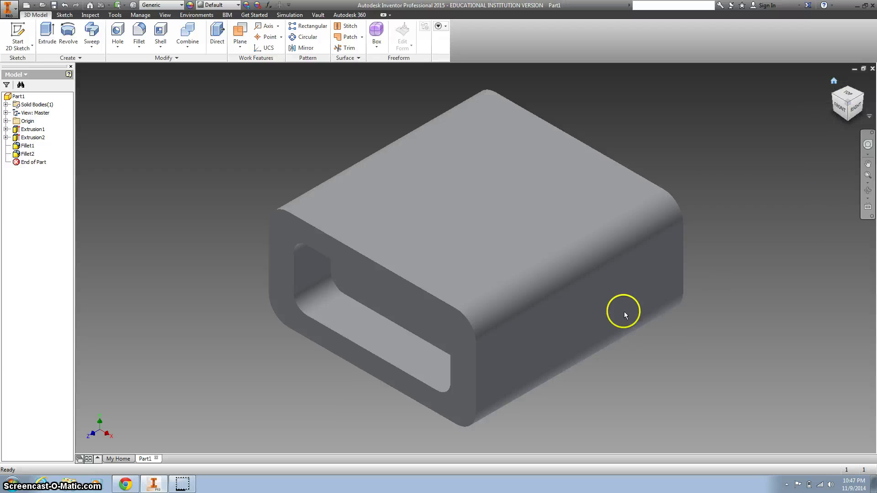
Step: Create a sketch on the block's open front face
left_click(473, 350)
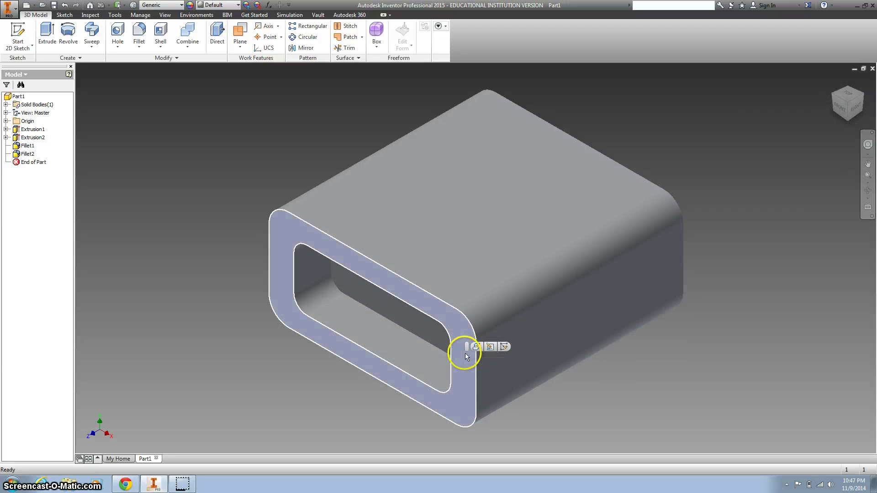
left_click(504, 346)
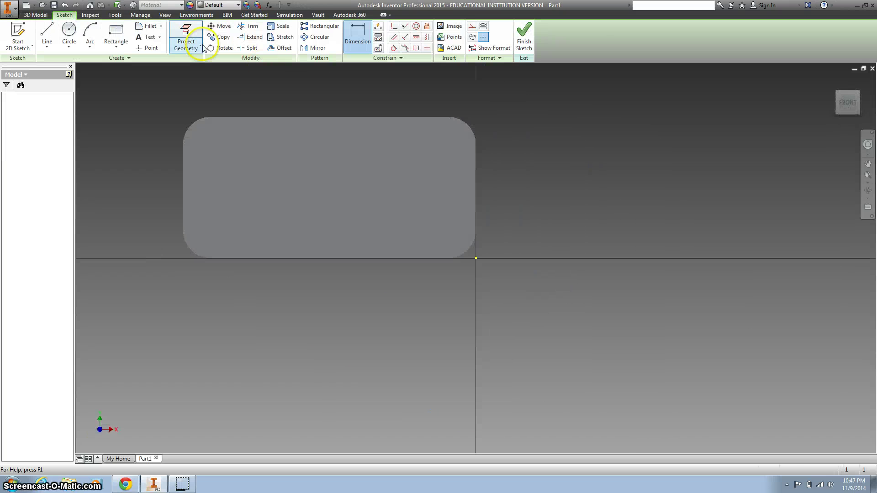
Step: Project the front face outlines into the sketch and bring the upper-right corner into view
left_click(446, 145)
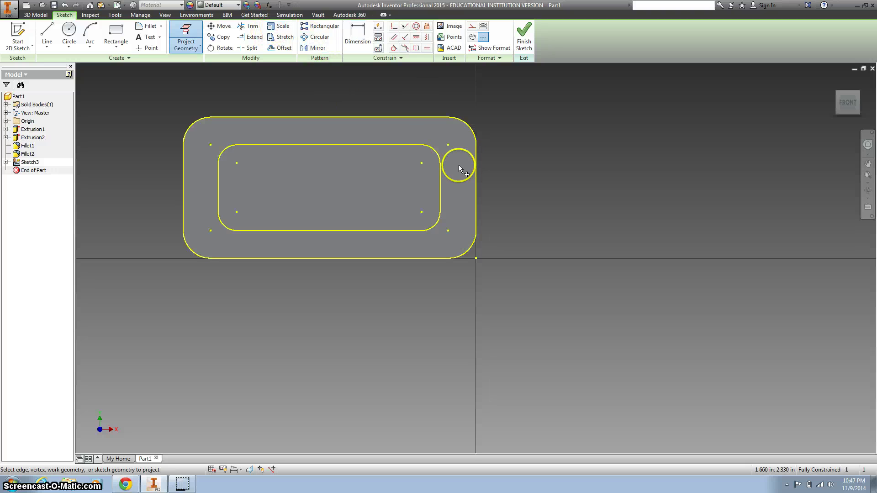
scroll(458, 165, "down", 4)
scroll(473, 165, "up", 10)
key("F2")
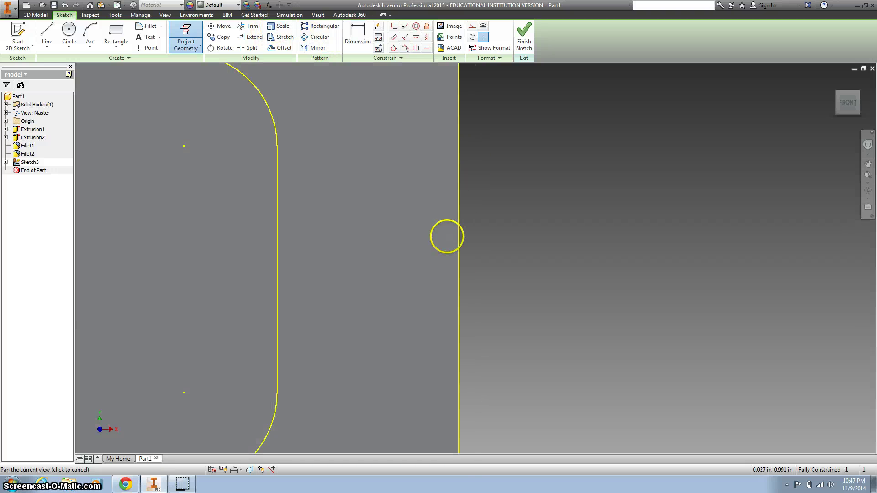
mouse_move(446, 236)
left_mouse_down()
mouse_move(456, 270)
mouse_move(478, 300)
left_mouse_up()
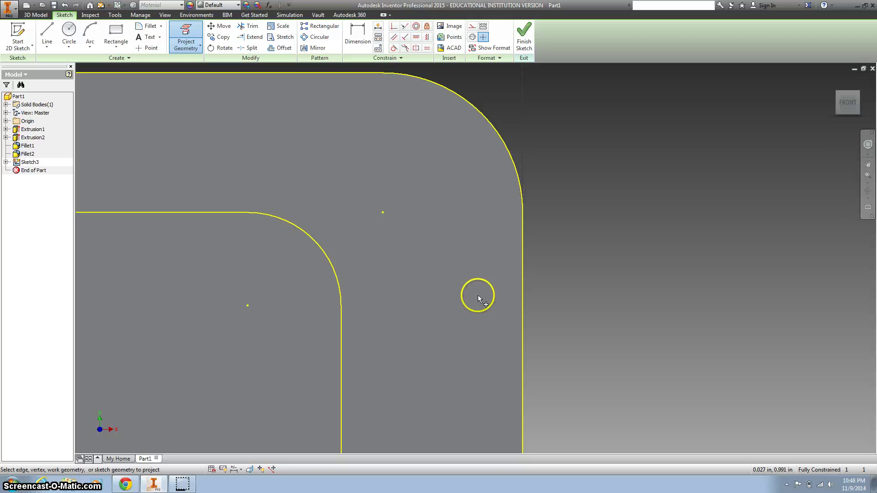
Step: Draw a 0.060 x 0.060 in square where the arc meets the right edge
left_click(116, 31)
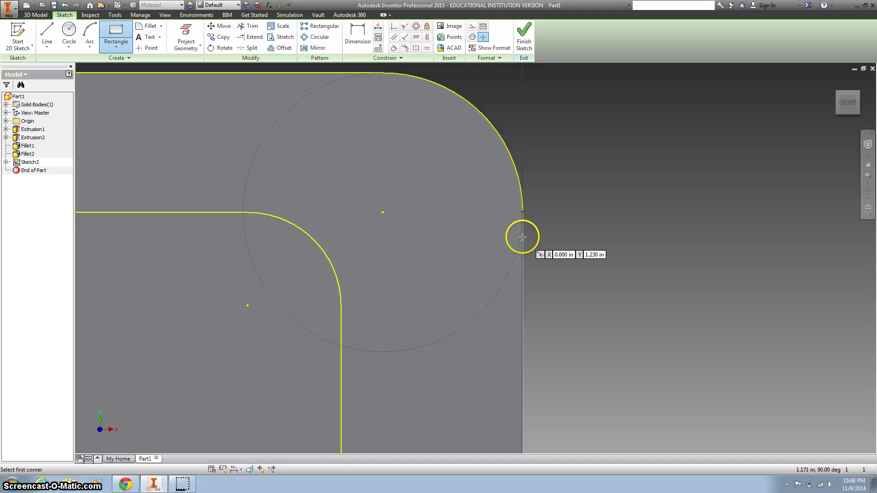
left_click(522, 211)
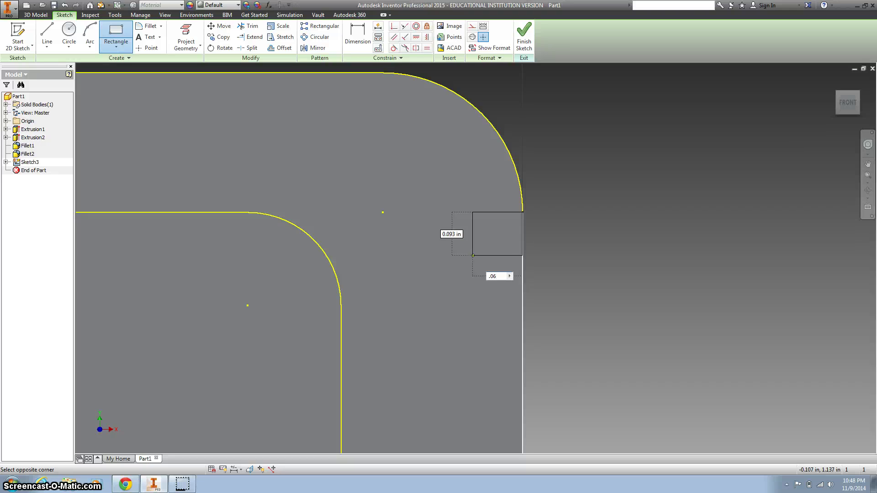
key("Tab")
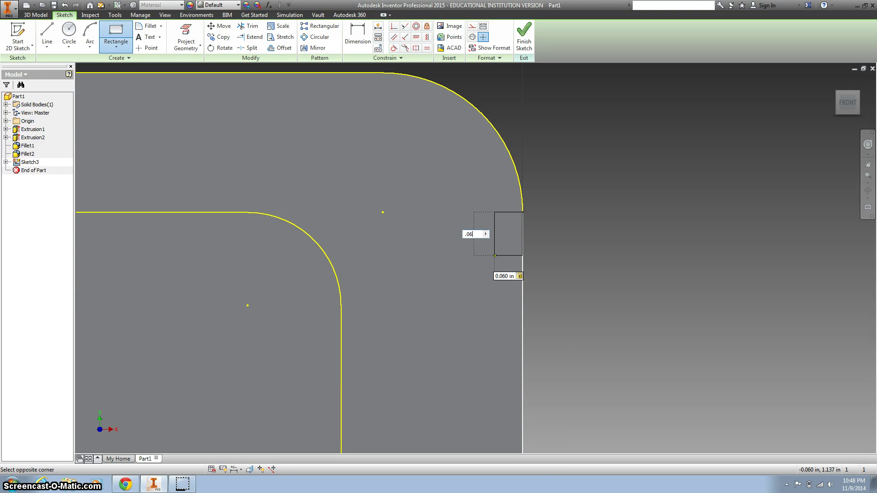
key("Return")
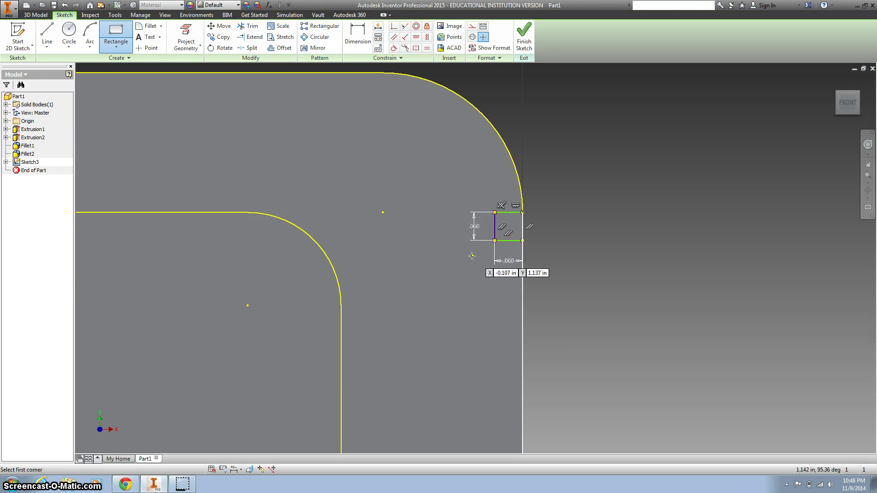
Step: Dimension the square's top edge 0.300 in below the block's top edge
left_click(361, 37)
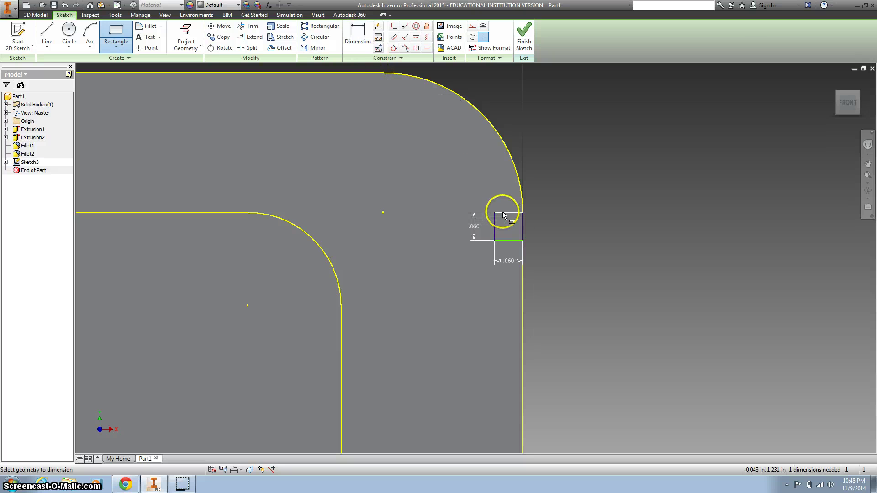
left_click(503, 212)
left_click(364, 73)
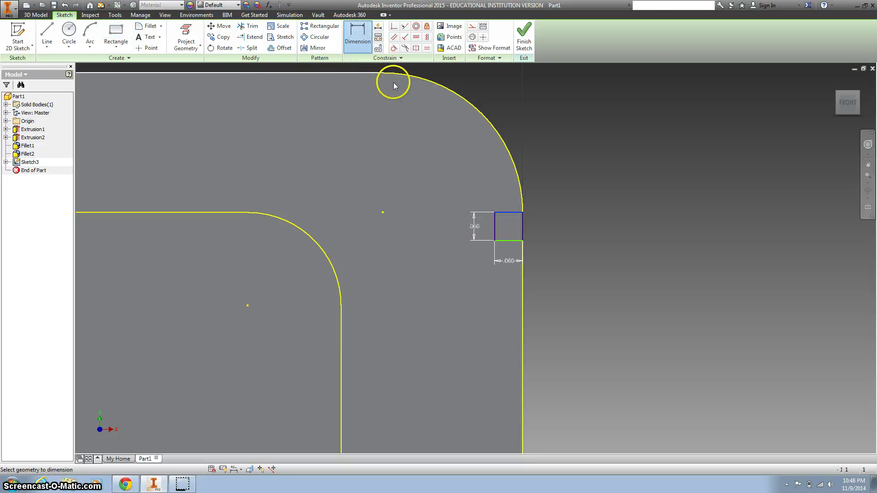
left_click(592, 143)
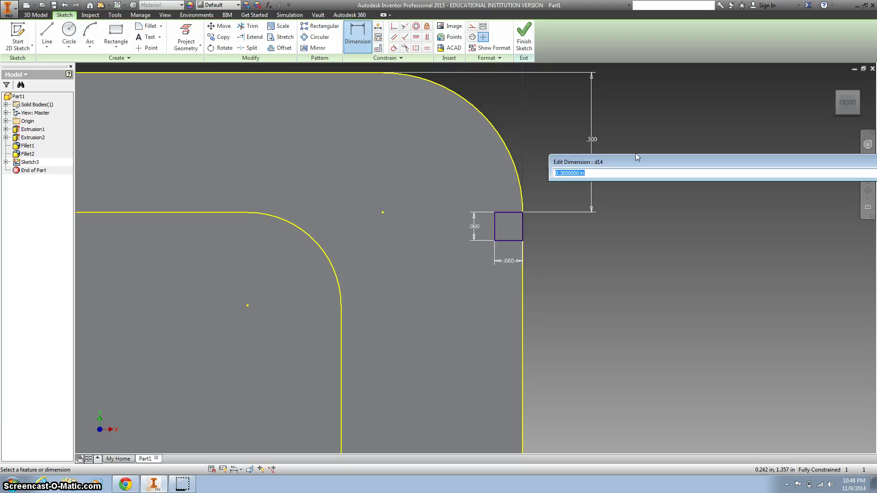
key("Return")
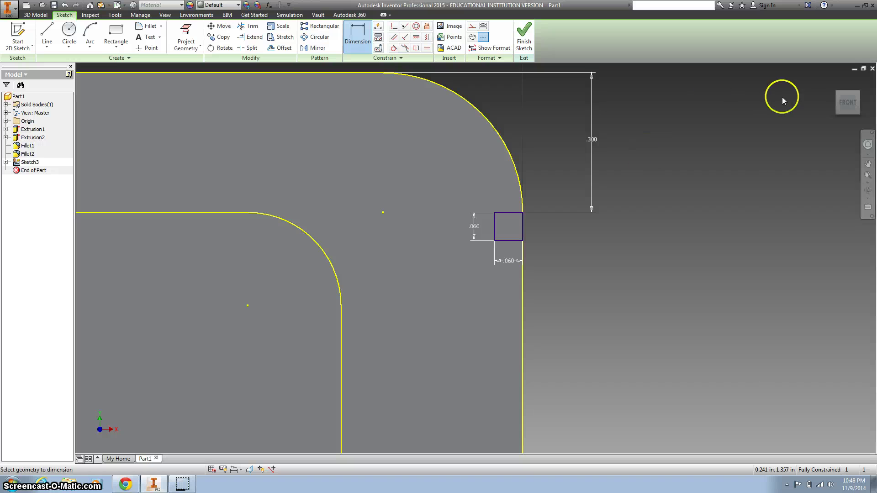
left_click(834, 82)
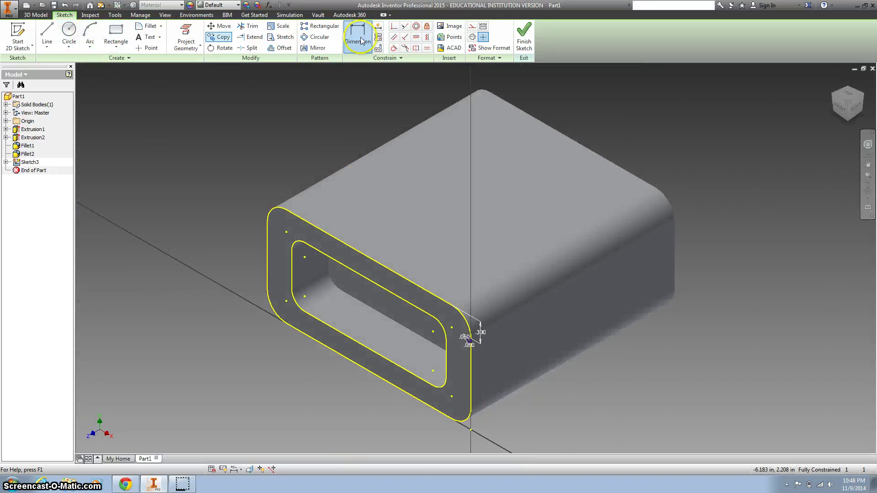
Step: Finish the sketch and extrude-cut the 0.060 in square into the block, flipped, To Next
left_click(524, 34)
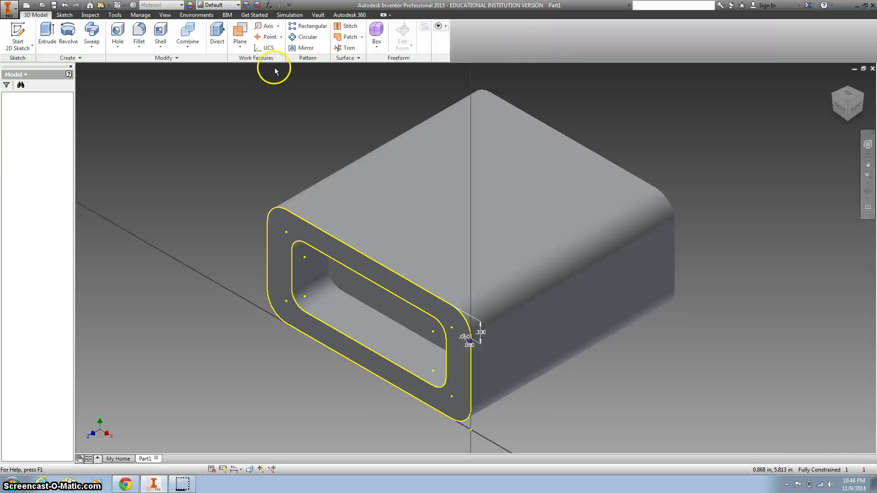
left_click(47, 31)
scroll(500, 336, "up", 5)
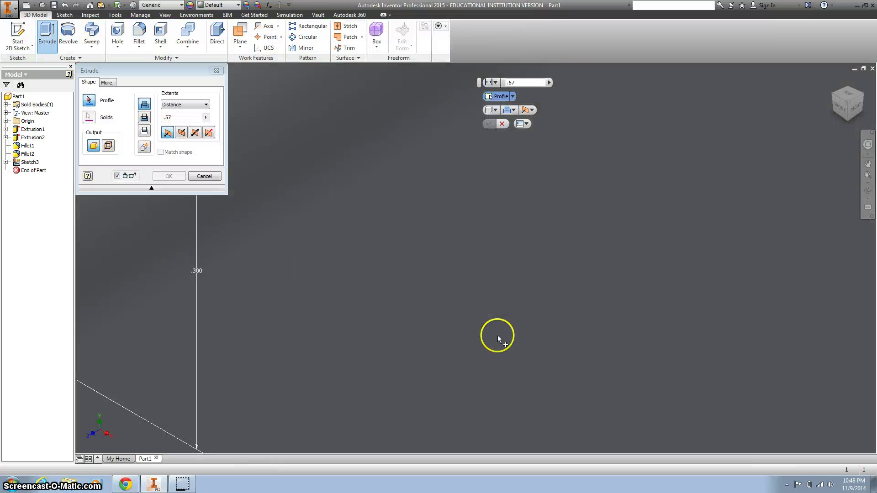
mouse_move(513, 341)
middle_mouse_down()
mouse_move(585, 333)
mouse_move(624, 296)
mouse_move(350, 370)
middle_mouse_up()
left_click(327, 372)
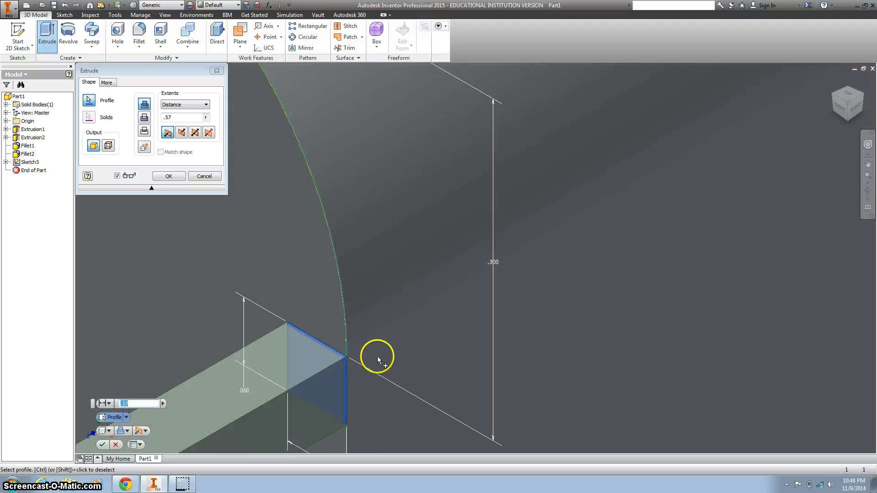
scroll(378, 357, "down", 4)
left_click(181, 132)
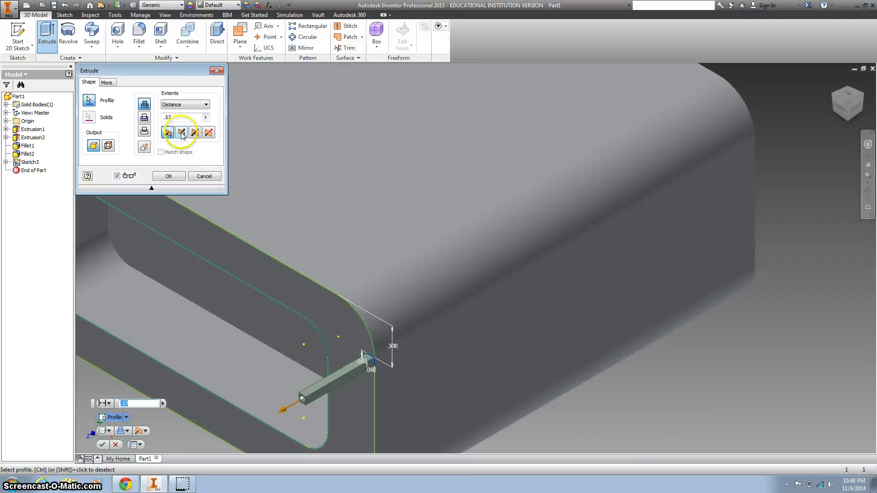
left_click(173, 104)
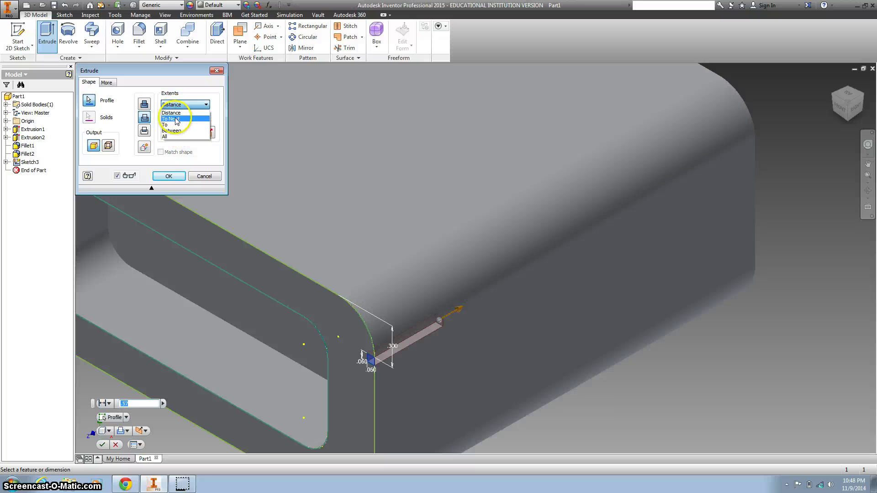
left_click(175, 118)
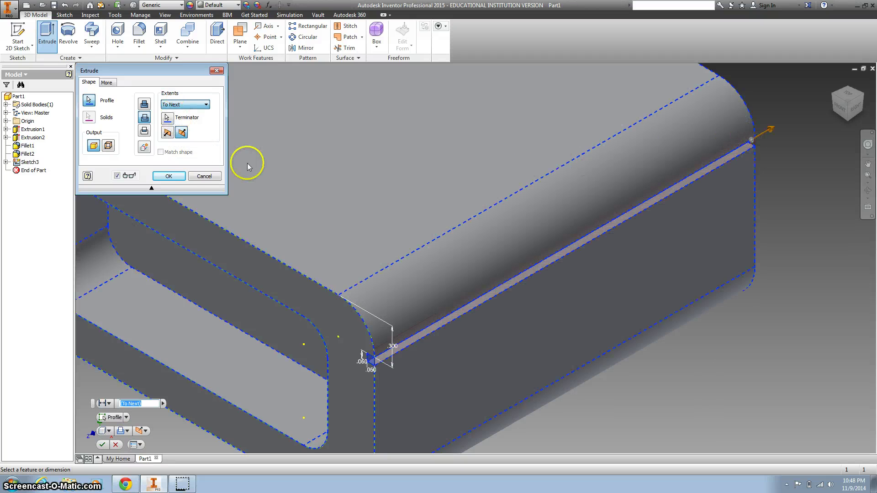
left_click(168, 176)
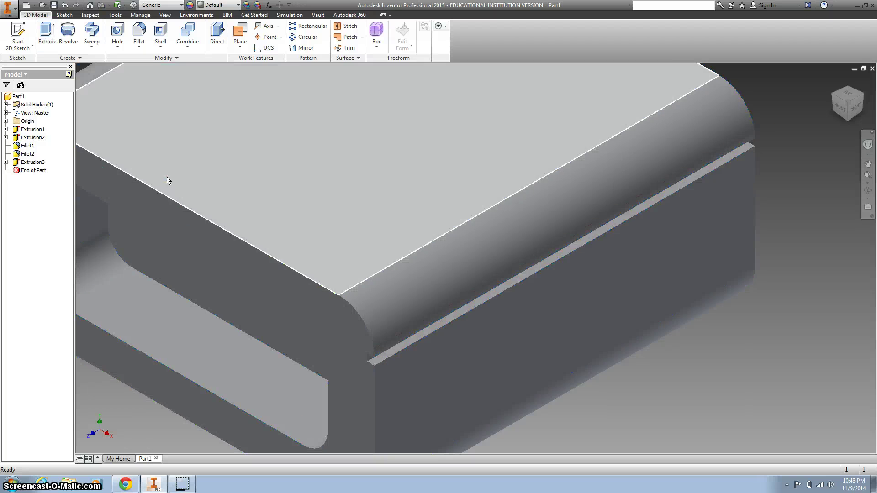
key("Home")
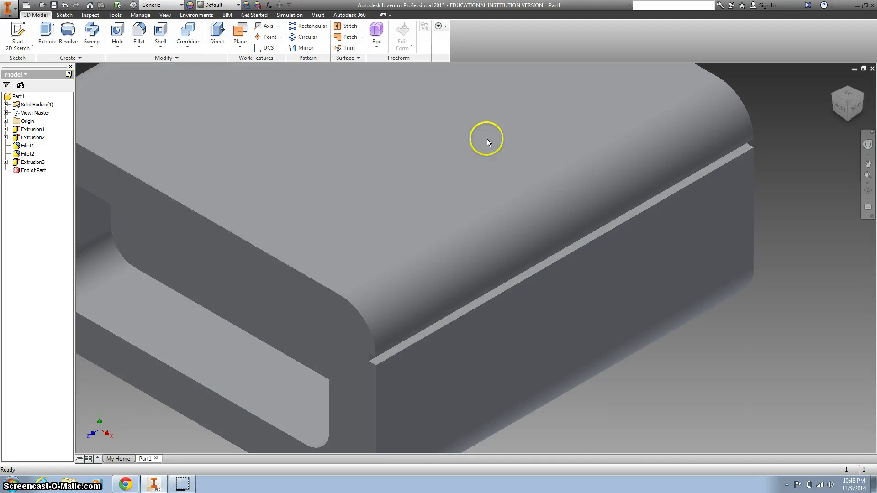